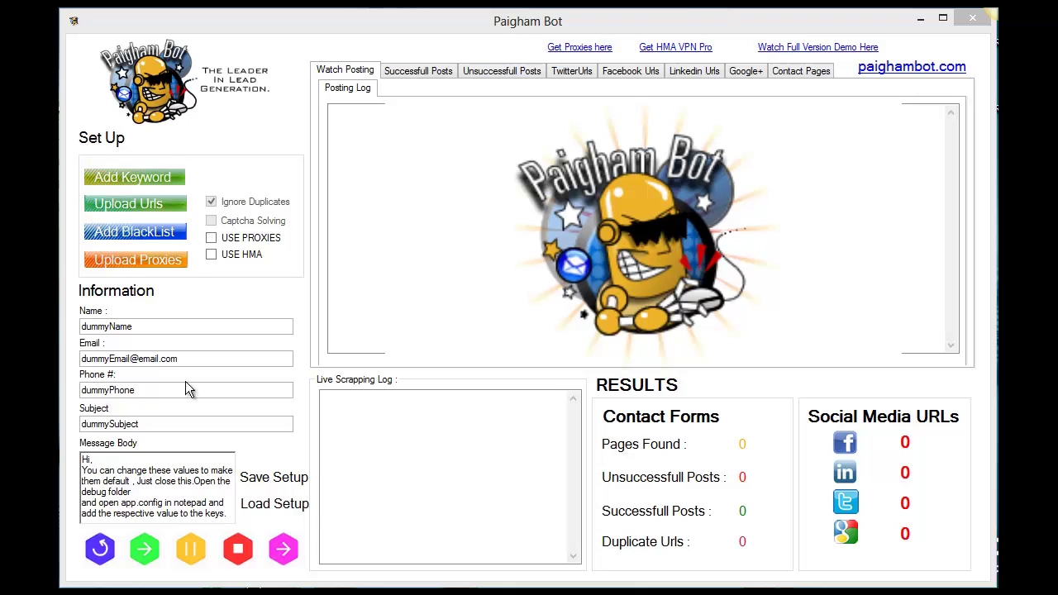
# Step: Load testkeywords.txt as the keyword file so one keyword is loaded
pyautogui.click(152, 176)
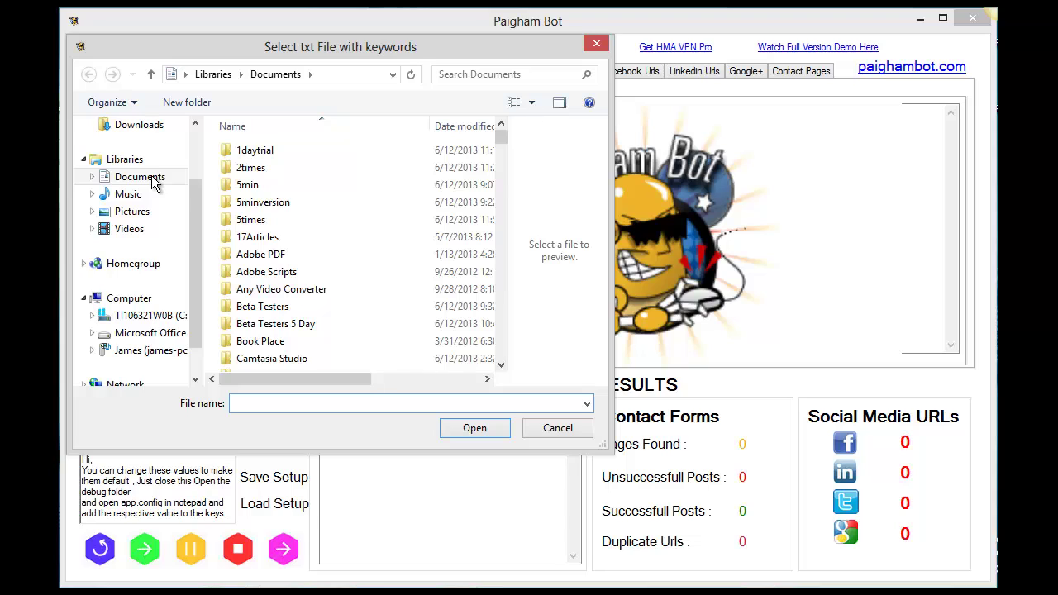
pyautogui.scroll(2, 151, 183)
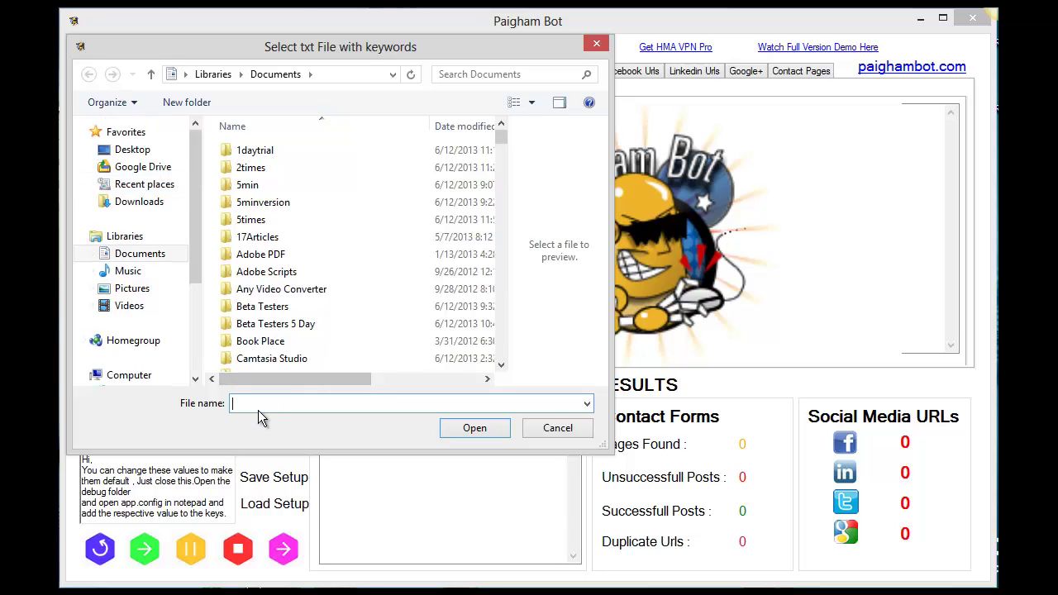
pyautogui.write('Test')
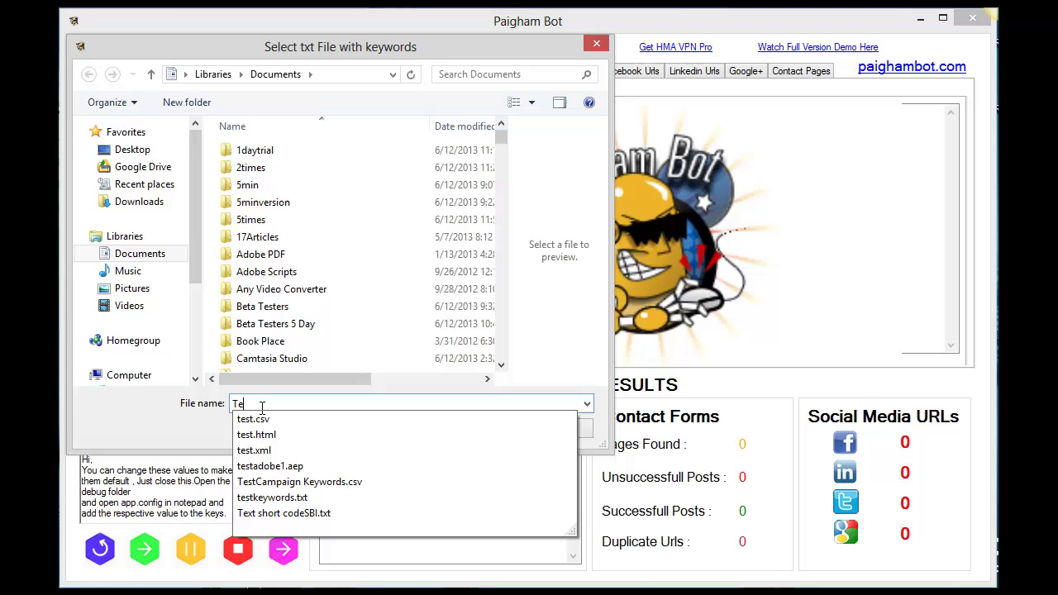
pyautogui.click(287, 500)
pyautogui.click(473, 438)
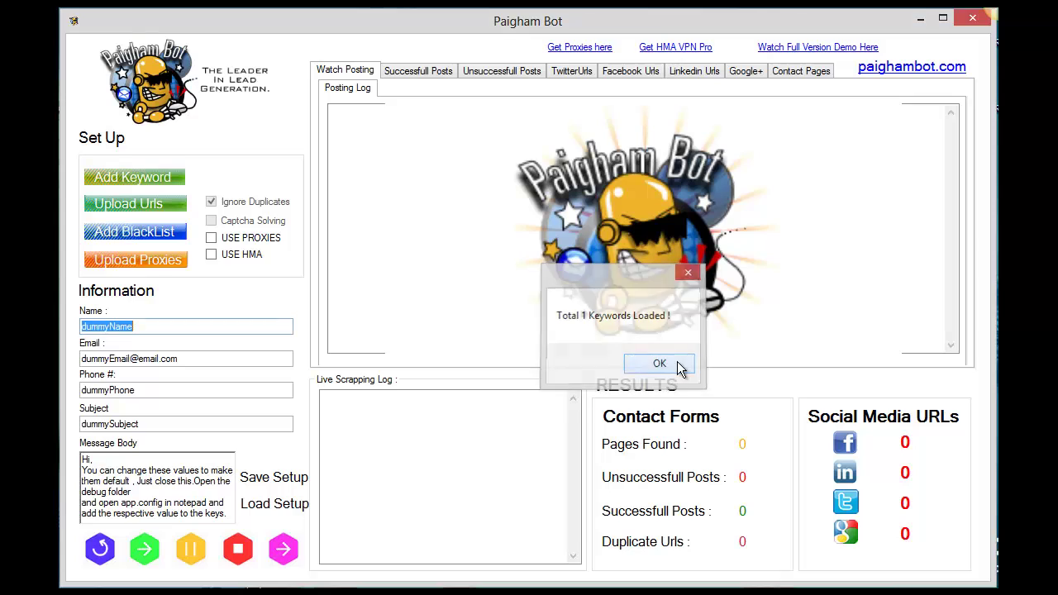
# Step: Dismiss the keyword confirmation, then try Upload Urls and Add BlackList, both blocked as full-version only
pyautogui.click(660, 364)
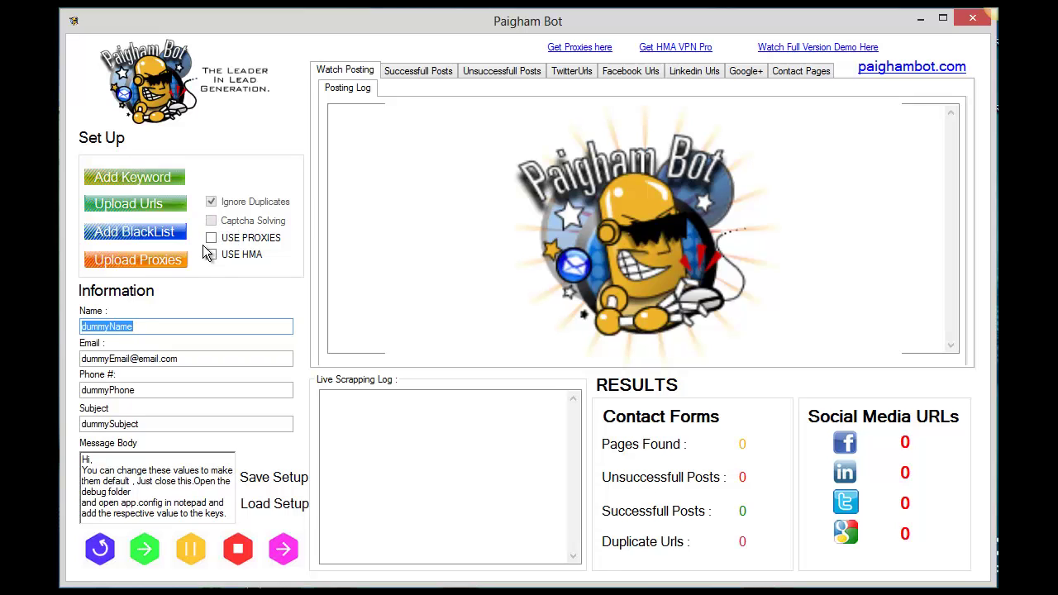
pyautogui.click(145, 204)
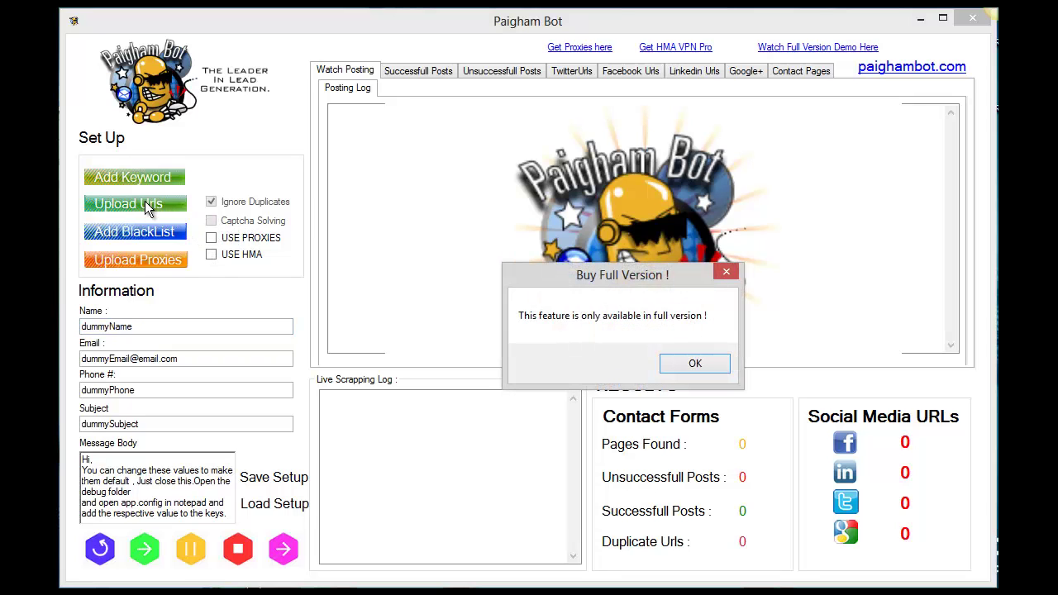
pyautogui.click(695, 364)
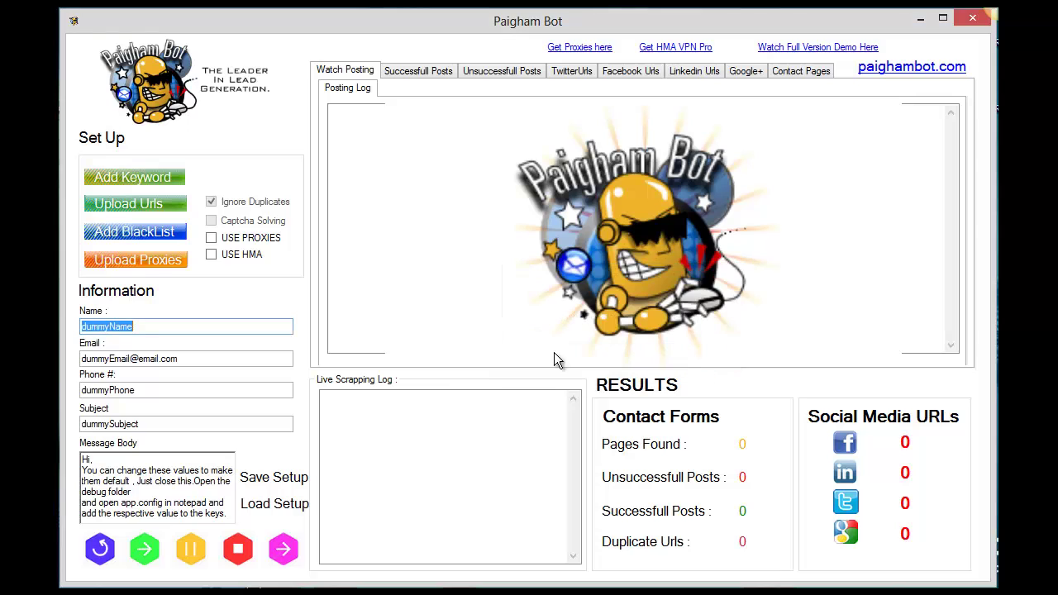
pyautogui.click(158, 233)
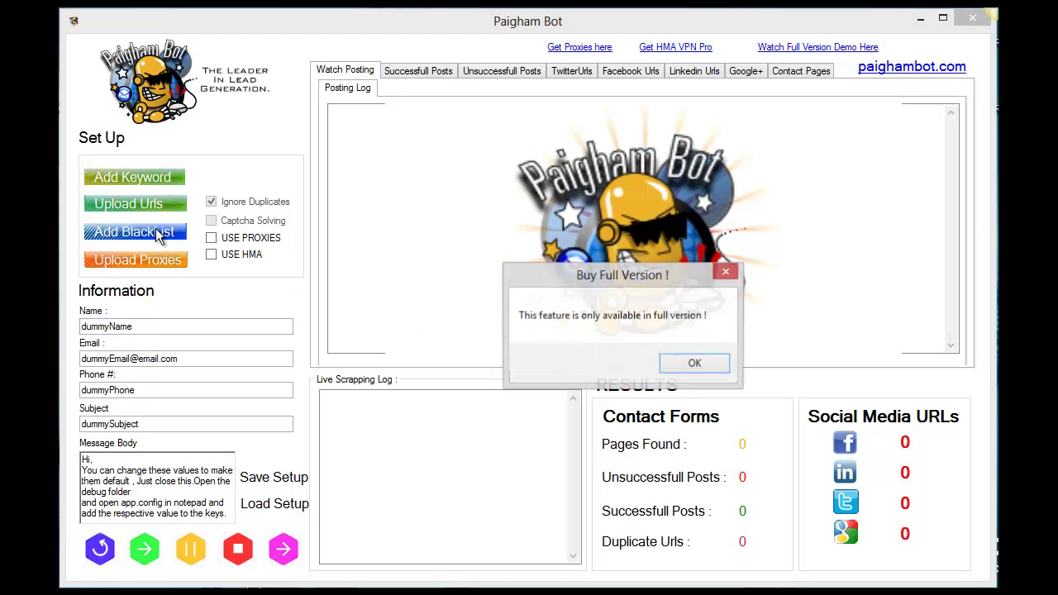
pyautogui.click(690, 362)
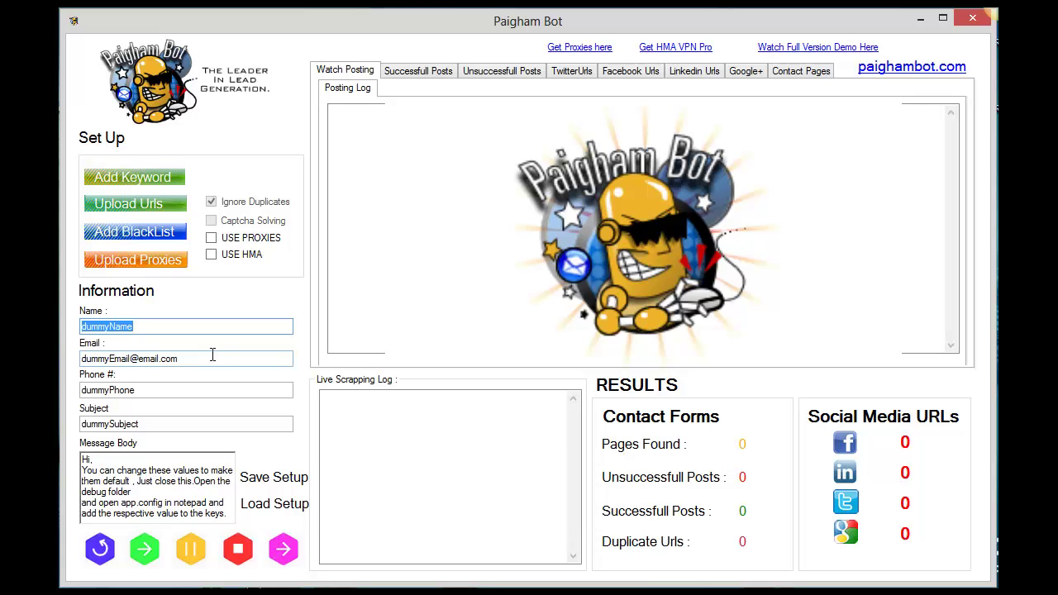
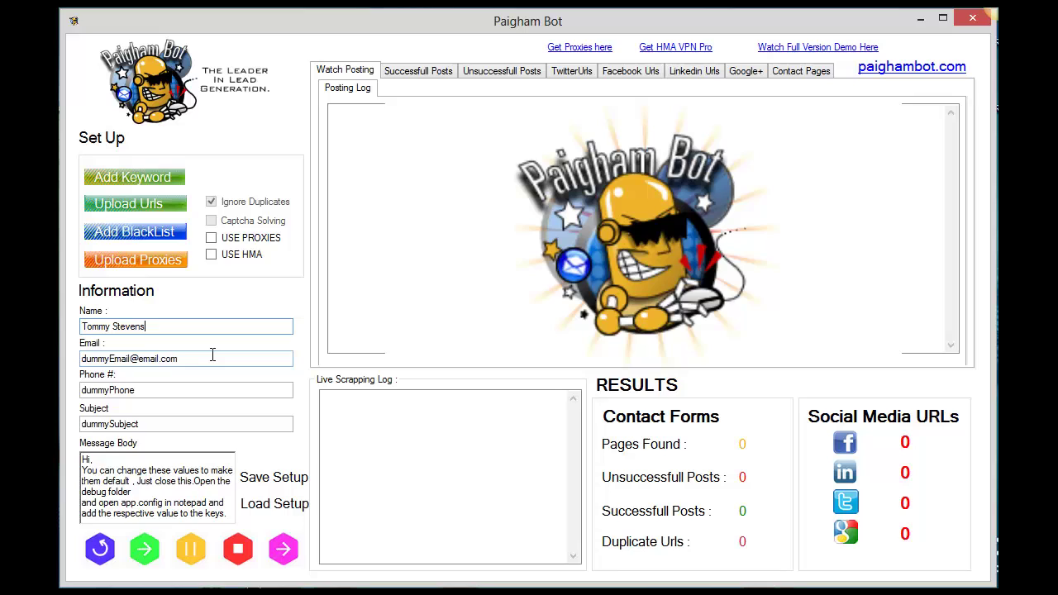
# Step: Enter the sender's full name and e-mail address, and clear the placeholder phone number
pyautogui.press('Tab')
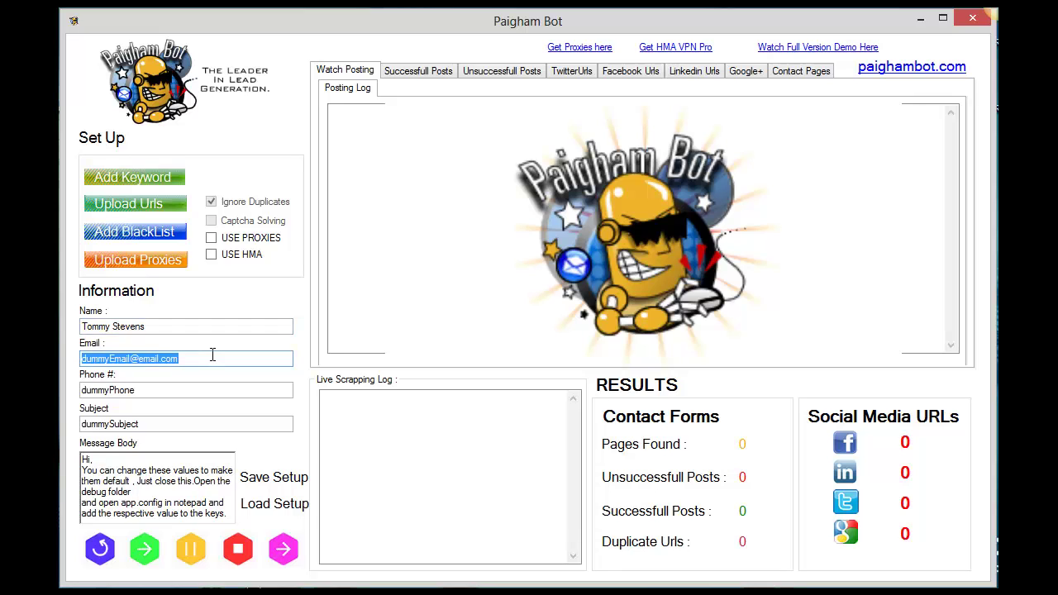
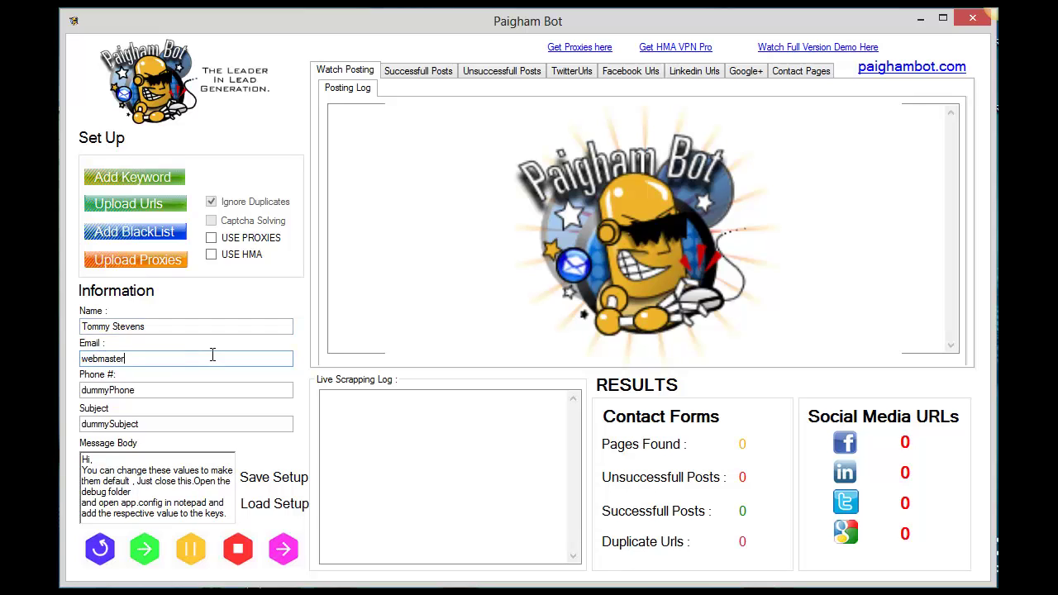
pyautogui.press('Tab')
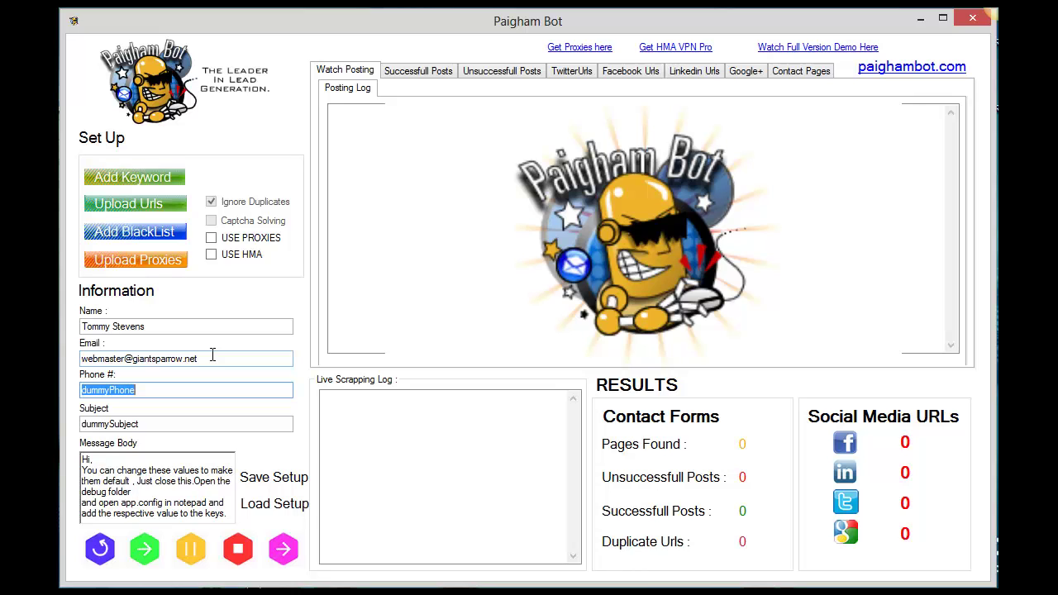
pyautogui.press('BackSpace')
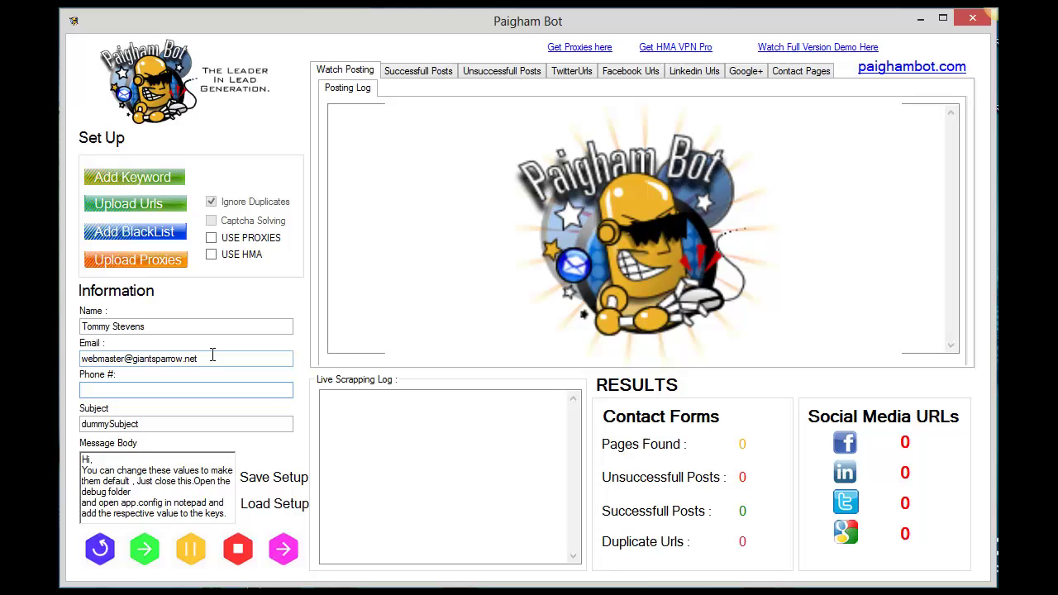
# Step: Set the subject to 'Would Like to exchange Links'
pyautogui.press('Tab')
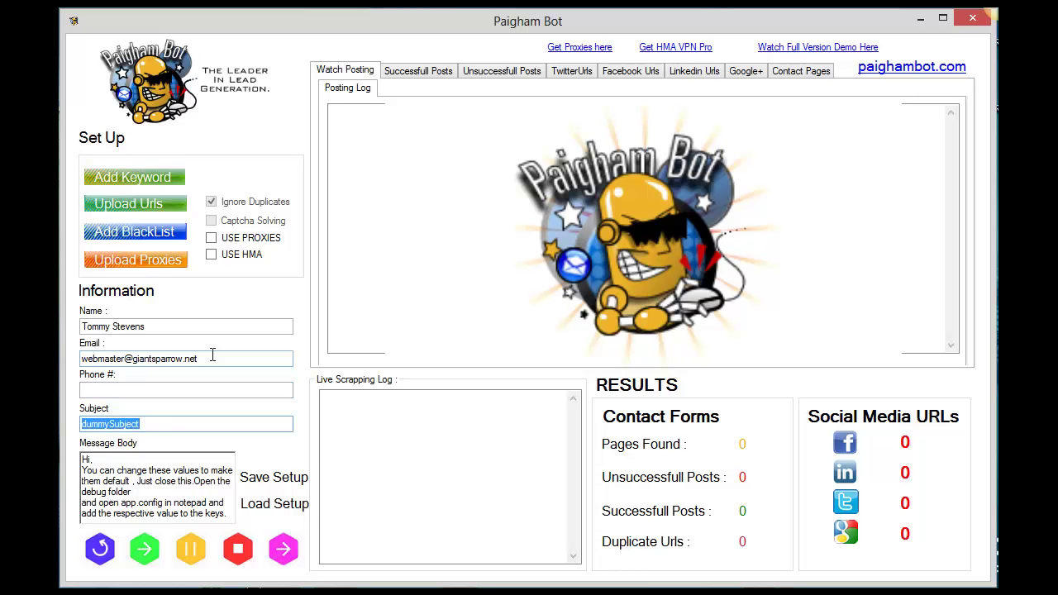
pyautogui.write('I have')
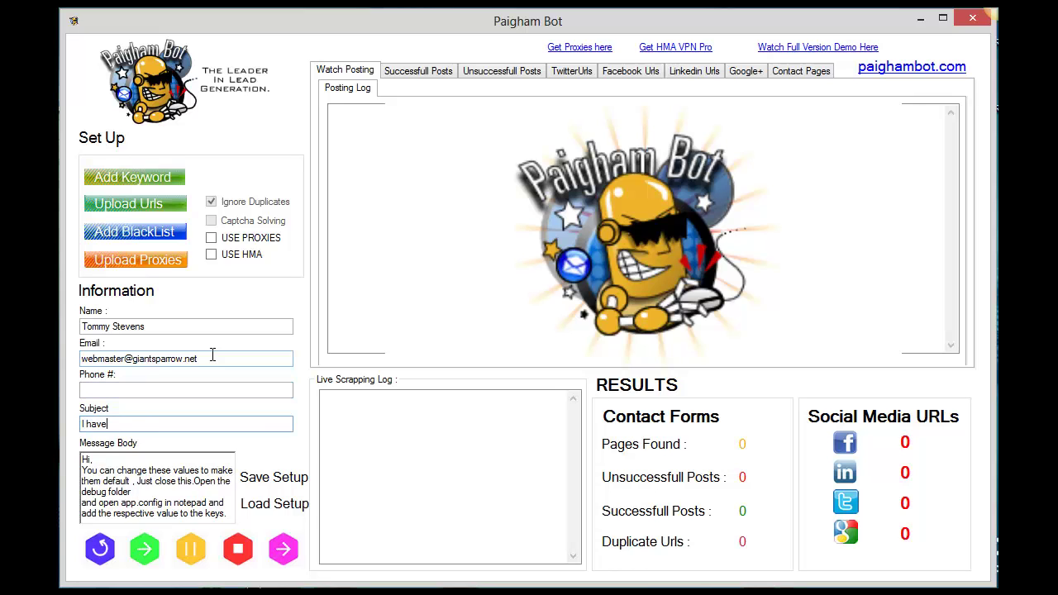
pyautogui.write(' a similar site')
pyautogui.press('BackSpace')
pyautogui.press('BackSpace')
pyautogui.press('BackSpace')
pyautogui.press('BackSpace')
pyautogui.press('BackSpace')
pyautogui.press('BackSpace')
pyautogui.press('BackSpace')
pyautogui.press('BackSpace')
pyautogui.press('BackSpace')
pyautogui.press('BackSpace')
pyautogui.press('BackSpace')
pyautogui.press('BackSpace')
pyautogui.press('BackSpace')
pyautogui.press('BackSpace')
pyautogui.press('BackSpace')
pyautogui.press('BackSpace')
pyautogui.press('BackSpace')
pyautogui.press('BackSpace')
pyautogui.press('BackSpace')
pyautogui.press('BackSpace')
pyautogui.write('Would Like to exchange')
pyautogui.write('Links')
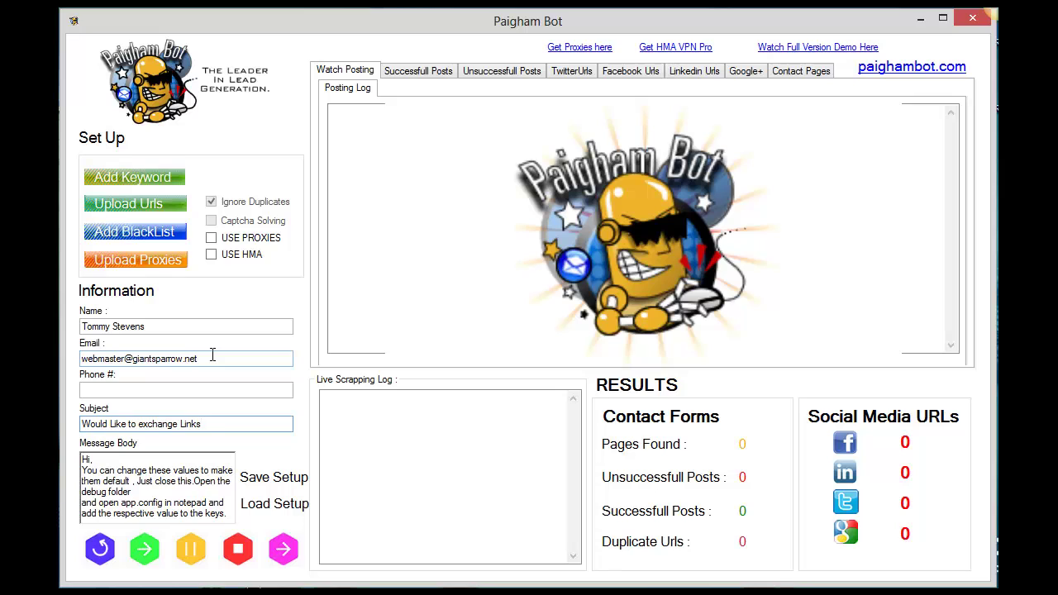
# Step: Replace the default message body with a link-exchange or guest-post request, signed 'Thanks'
pyautogui.doubleClick(86, 459)
pyautogui.moveTo(146, 473); pyautogui.dragTo(233, 520)
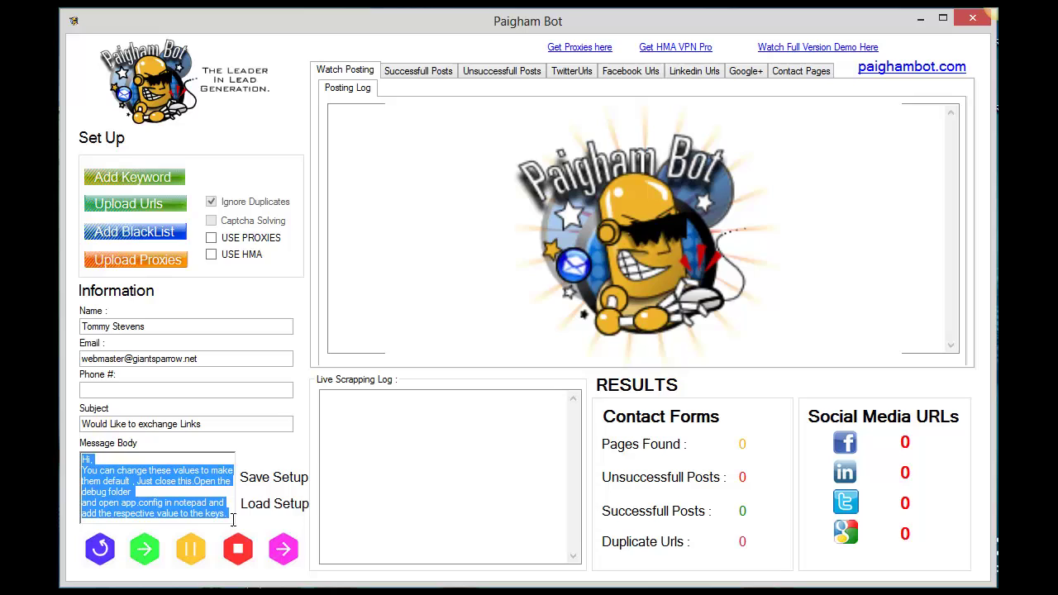
pyautogui.write('Hey I ')
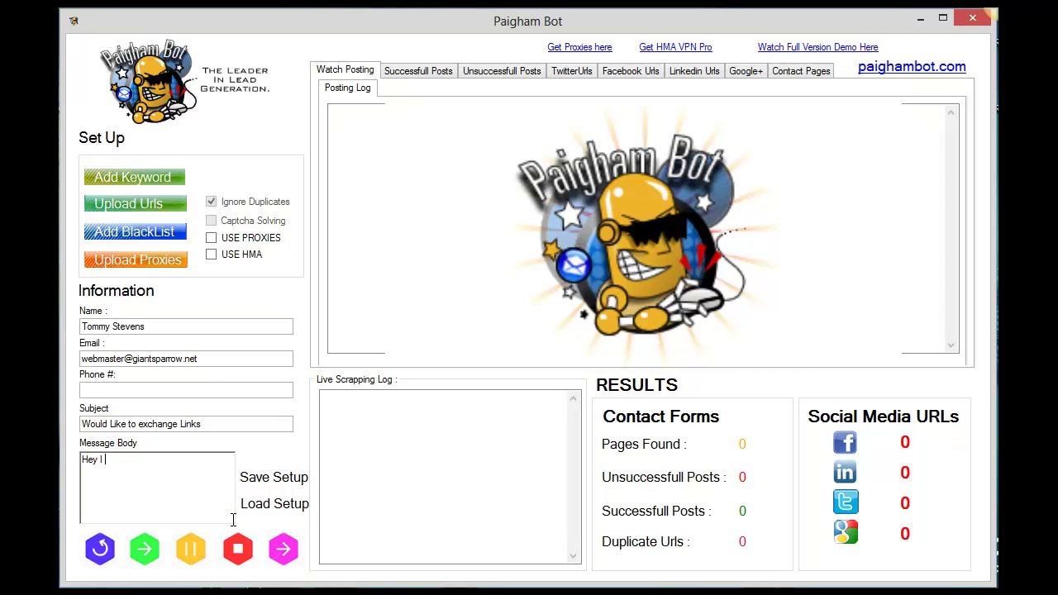
pyautogui.write('thought you had a decent website a')
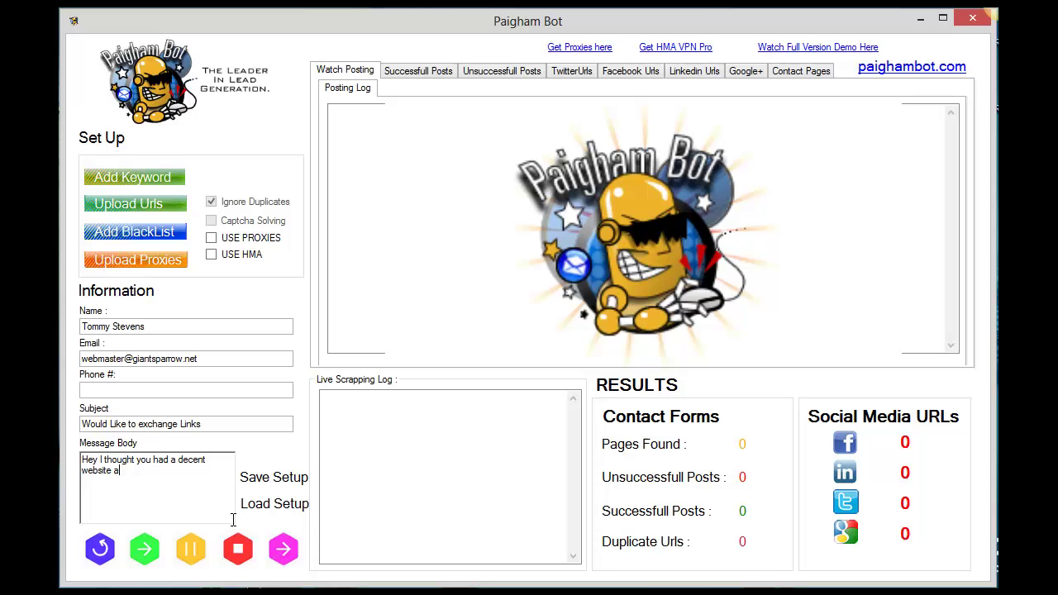
pyautogui.write('nd was curious if you would li')
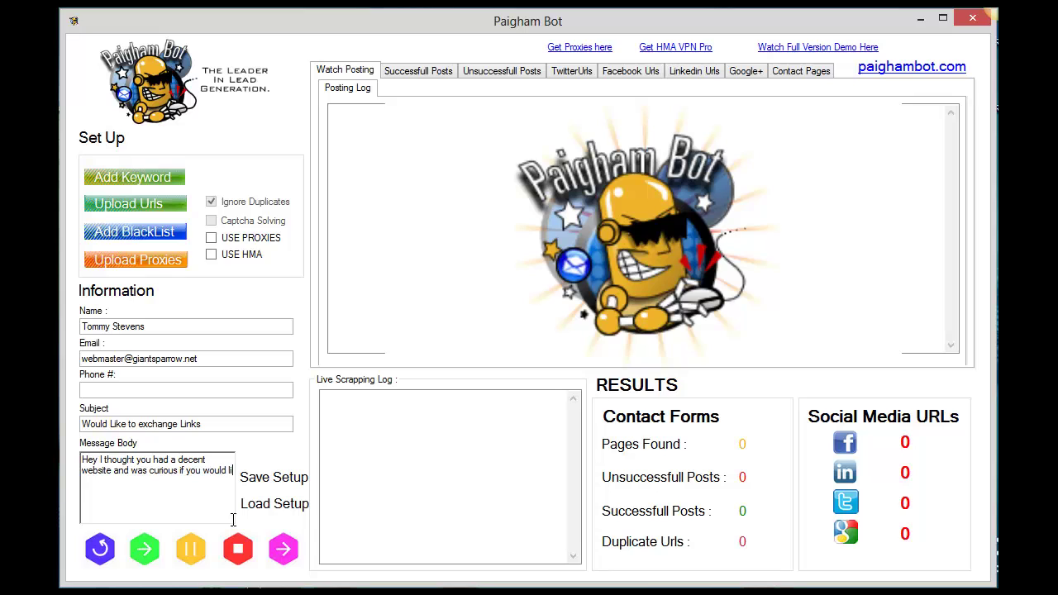
pyautogui.write('ke to exchange links or possibl')
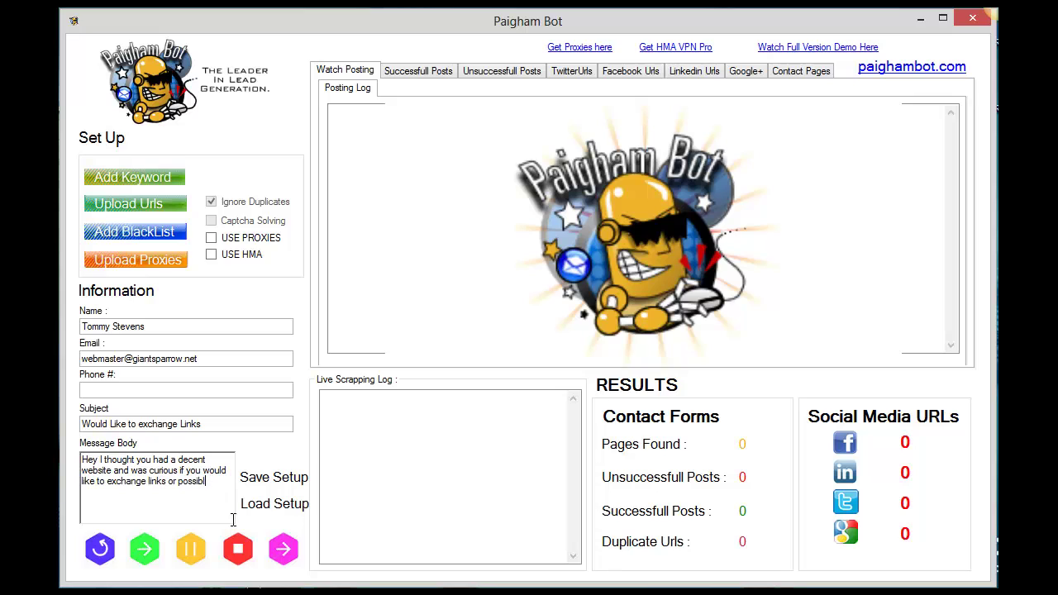
pyautogui.write('y allow gues')
pyautogui.write('t posting')
pyautogui.write('. If you w')
pyautogui.press('BackSpace')
pyautogui.write('ar')
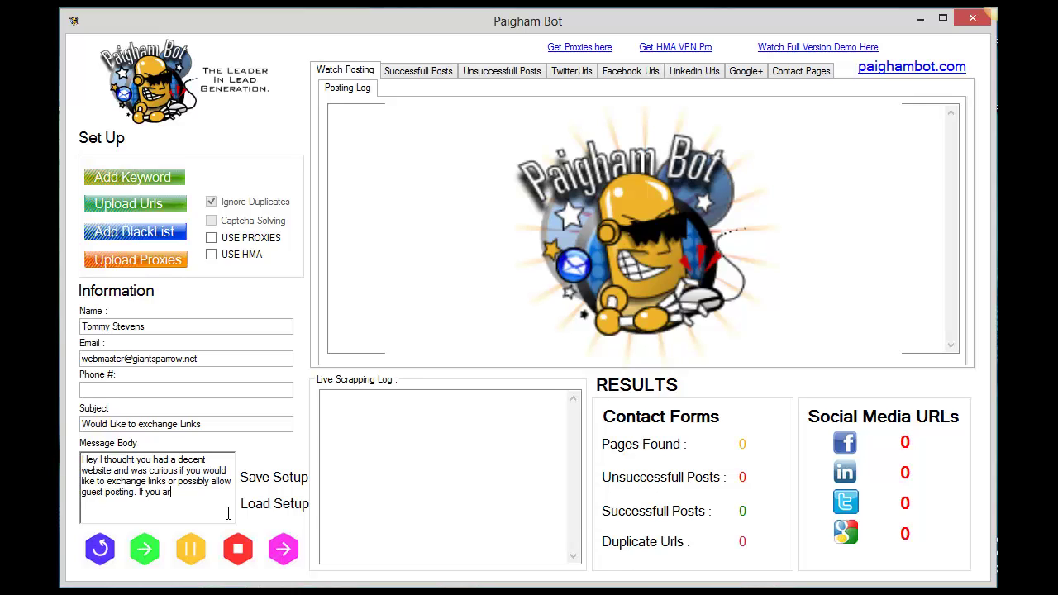
pyautogui.write('e interested please let me know.')
pyautogui.press('Return')
pyautogui.press('Return')
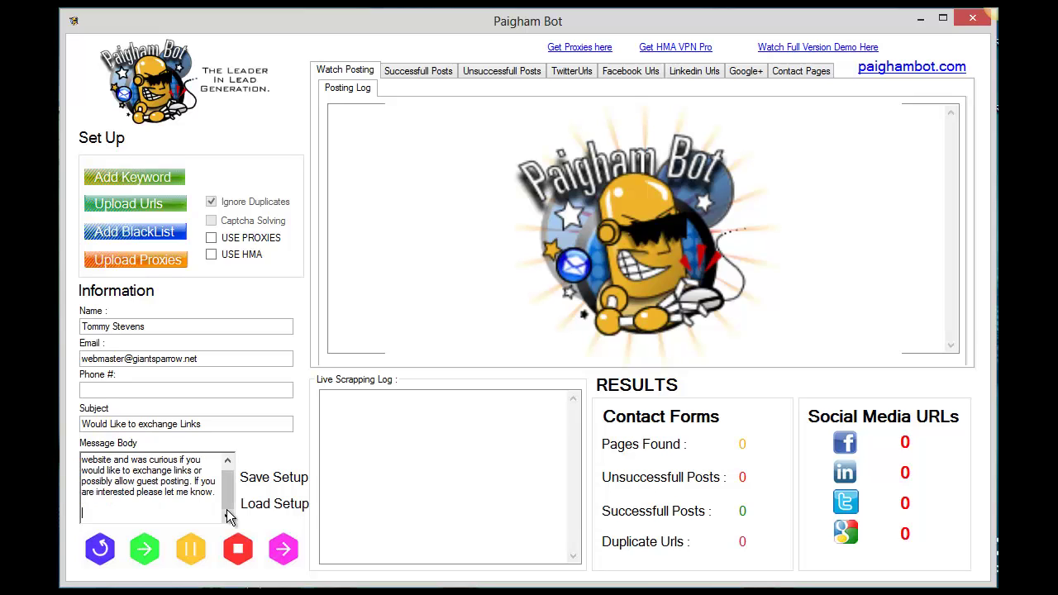
pyautogui.write('Thanks')
# Step: Reload testkeywords.txt as the keyword file and acknowledge the one-keyword-loaded message
pyautogui.click(160, 183)
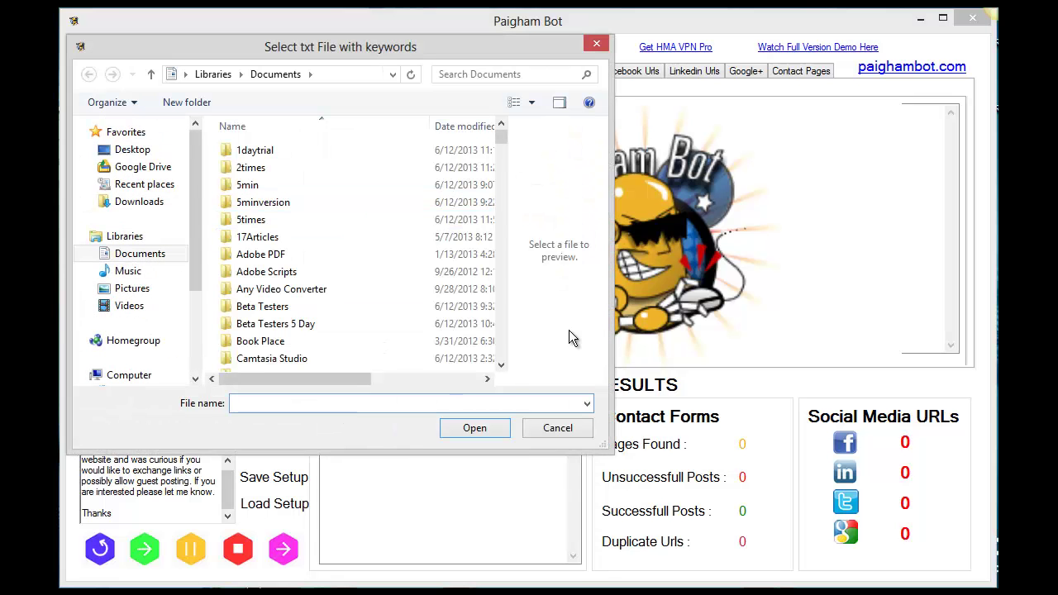
pyautogui.write('test')
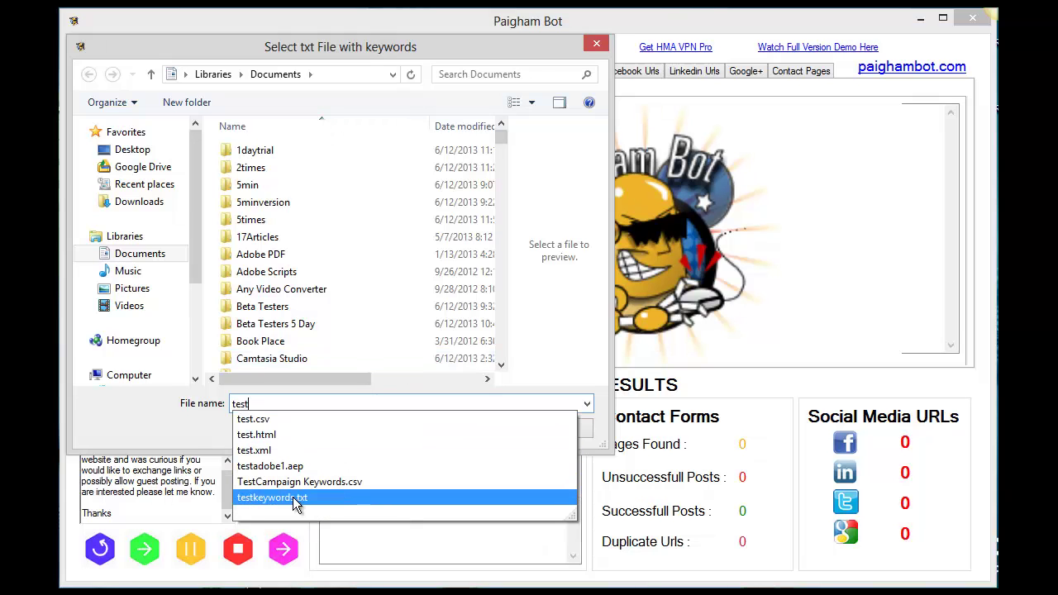
pyautogui.click(296, 498)
pyautogui.click(472, 426)
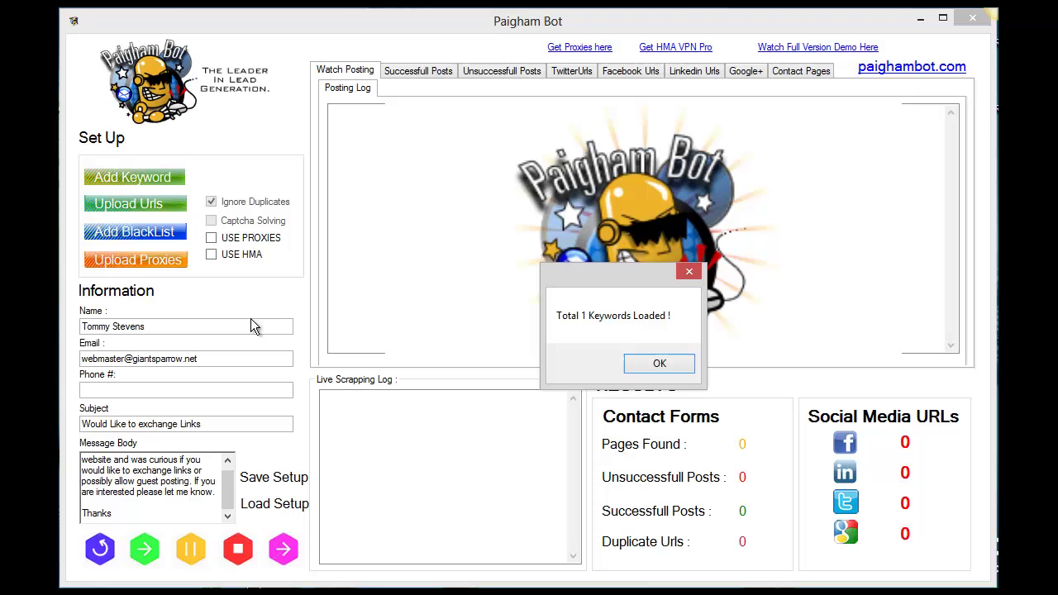
pyautogui.click(636, 364)
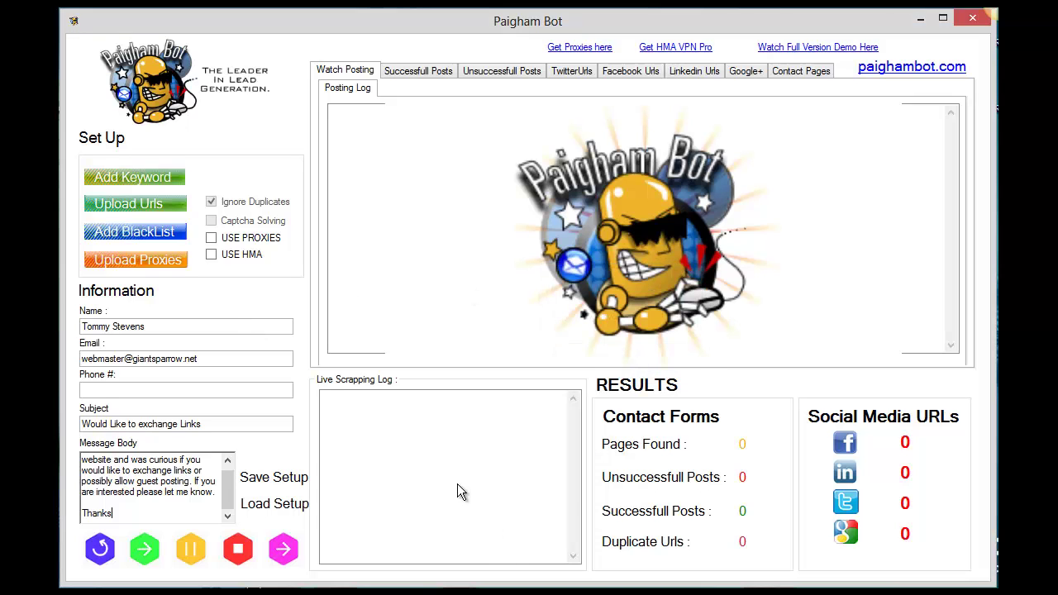
# Step: Bring the connected HMA! Pro VPN window to the front from the taskbar
pyautogui.rightClick(401, 592)
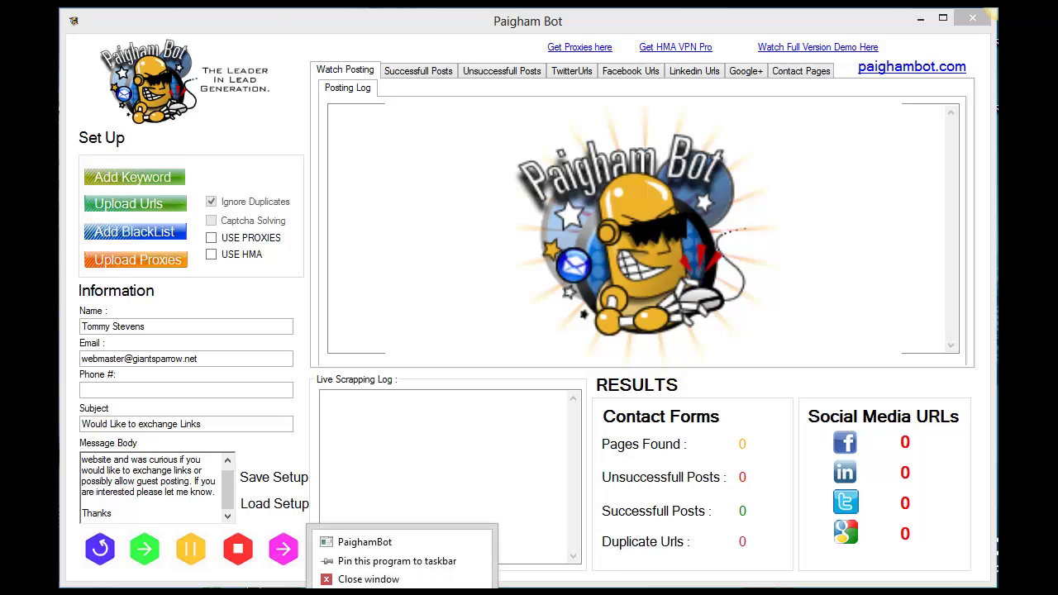
pyautogui.click(401, 592)
pyautogui.click(401, 592)
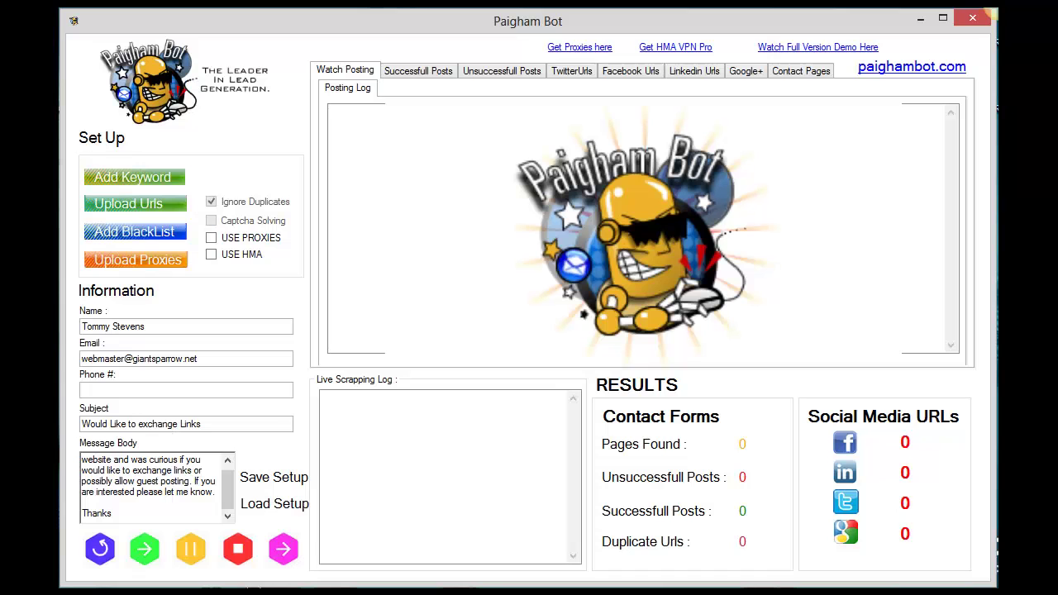
pyautogui.click(405, 592)
# Step: Tick the USE HMA checkbox so the run uses the HMA VPN
pyautogui.click(211, 255)
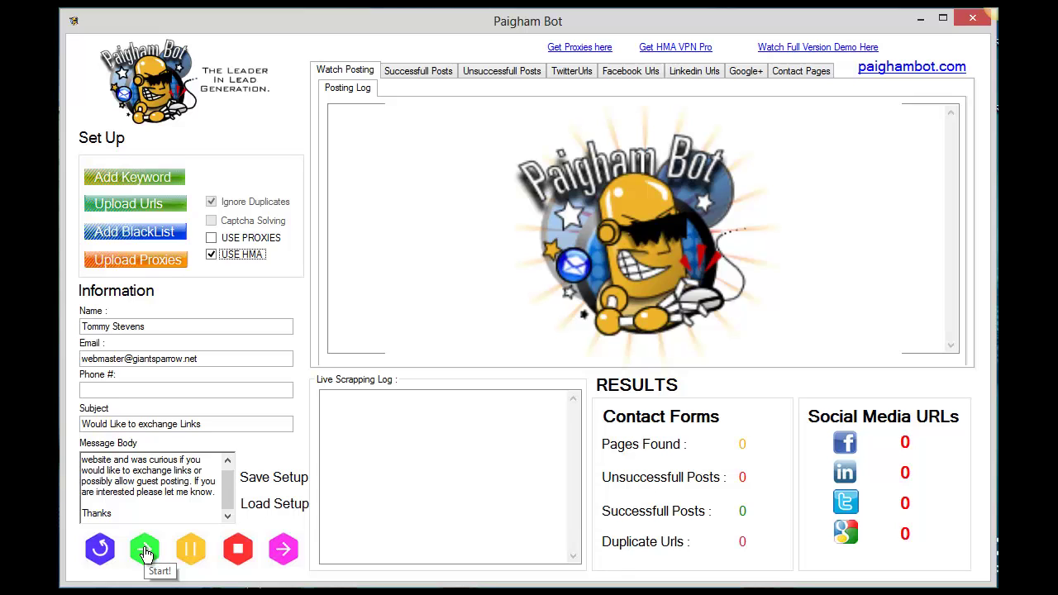
# Step: Start scraping contact pages and dismiss the started and demo-limit notices, finding 50 pages
pyautogui.click(145, 550)
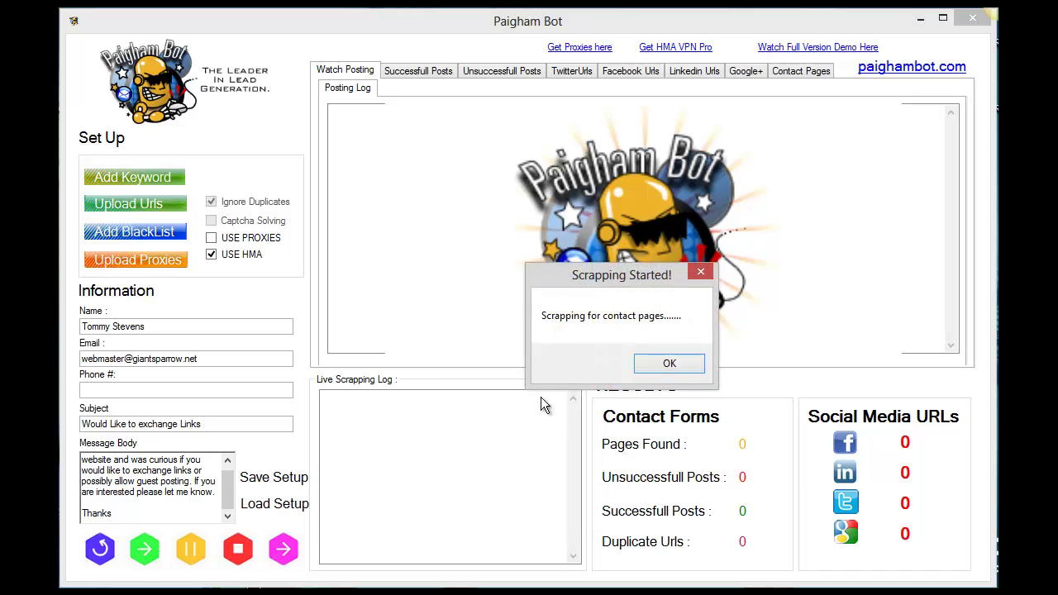
pyautogui.click(668, 364)
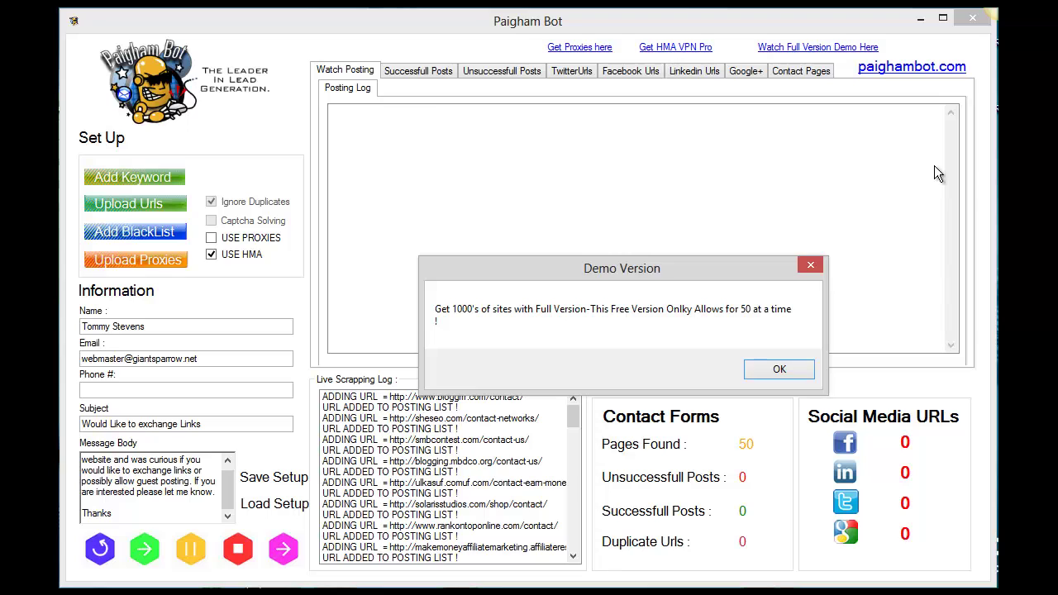
pyautogui.press('Return')
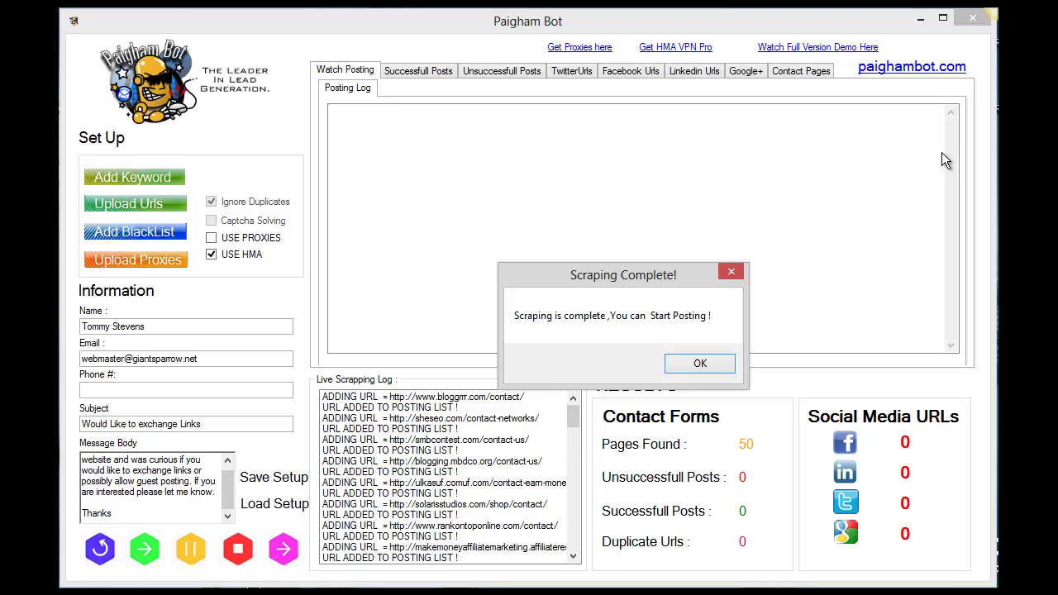
# Step: Acknowledge scraping completion and start posting the link-exchange message to the scraped contact pages
pyautogui.click(701, 360)
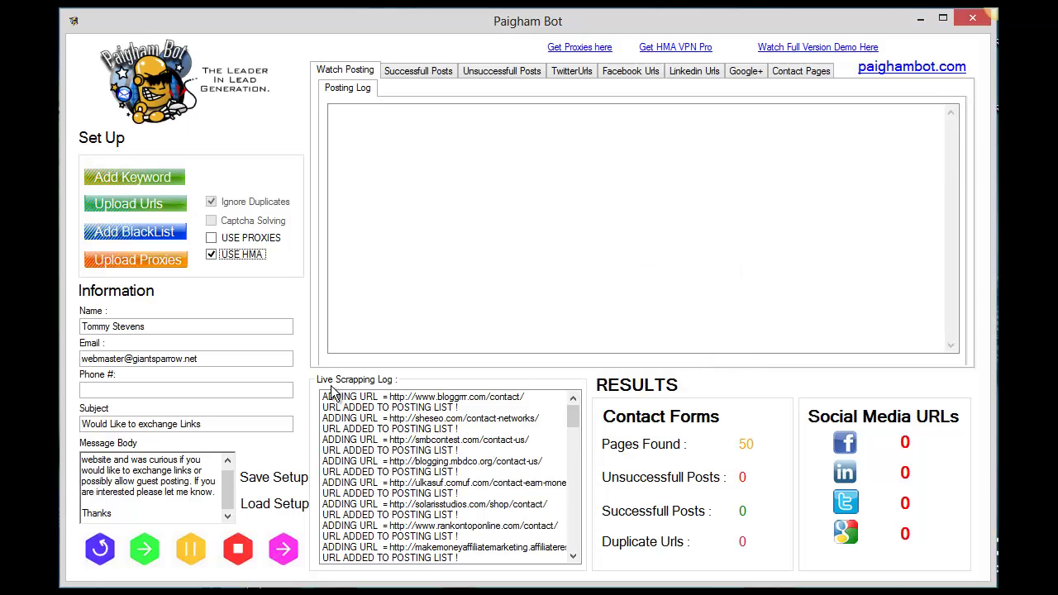
pyautogui.click(282, 549)
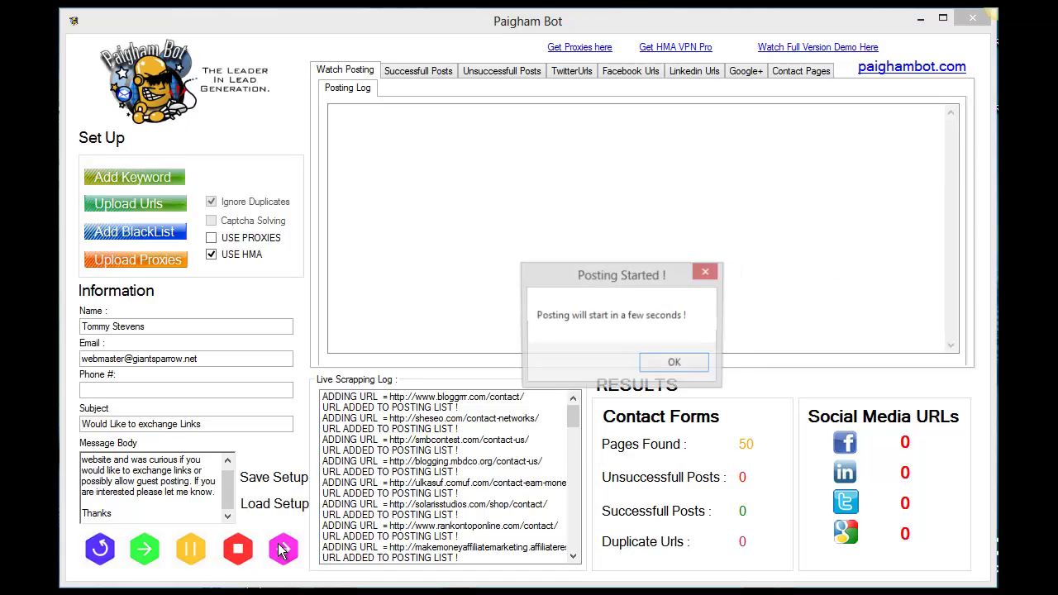
pyautogui.click(691, 365)
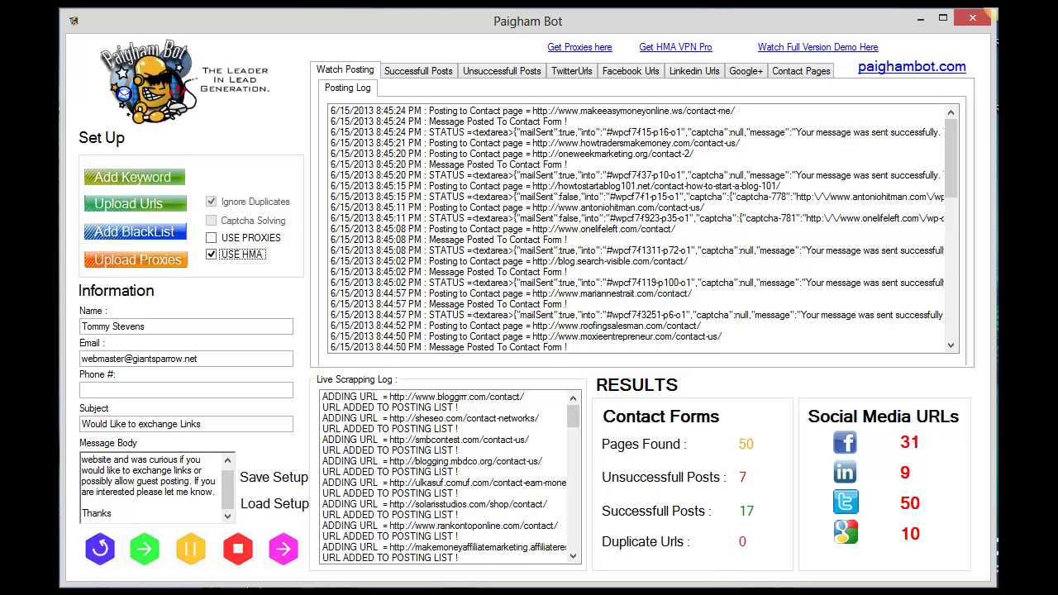
# Step: Review the Google+, LinkedIn, Facebook and Twitter URL tabs, then the unsuccessful and successful posts
pyautogui.click(755, 73)
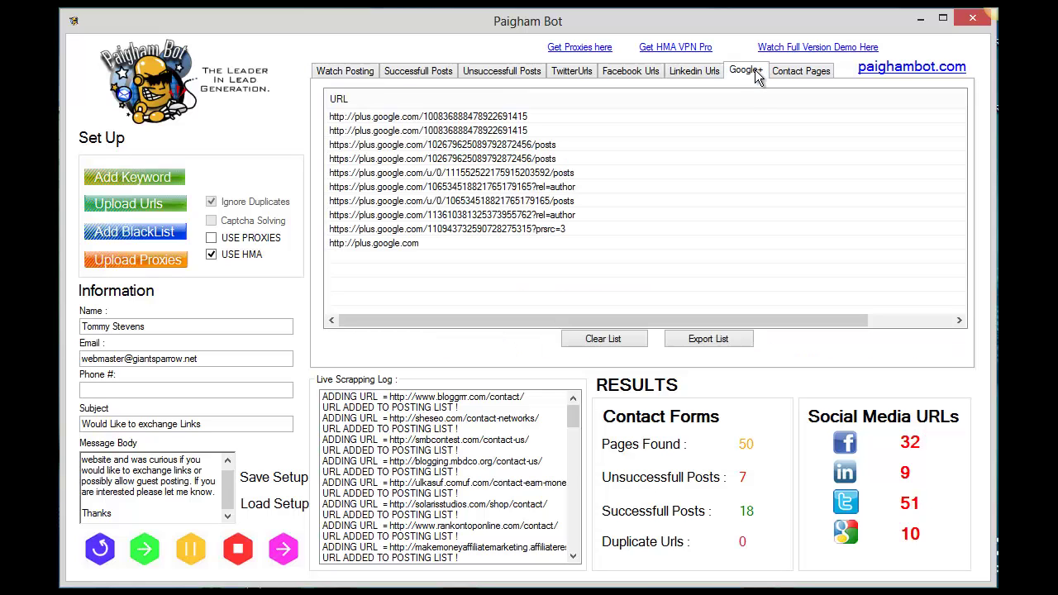
pyautogui.click(707, 75)
pyautogui.click(635, 75)
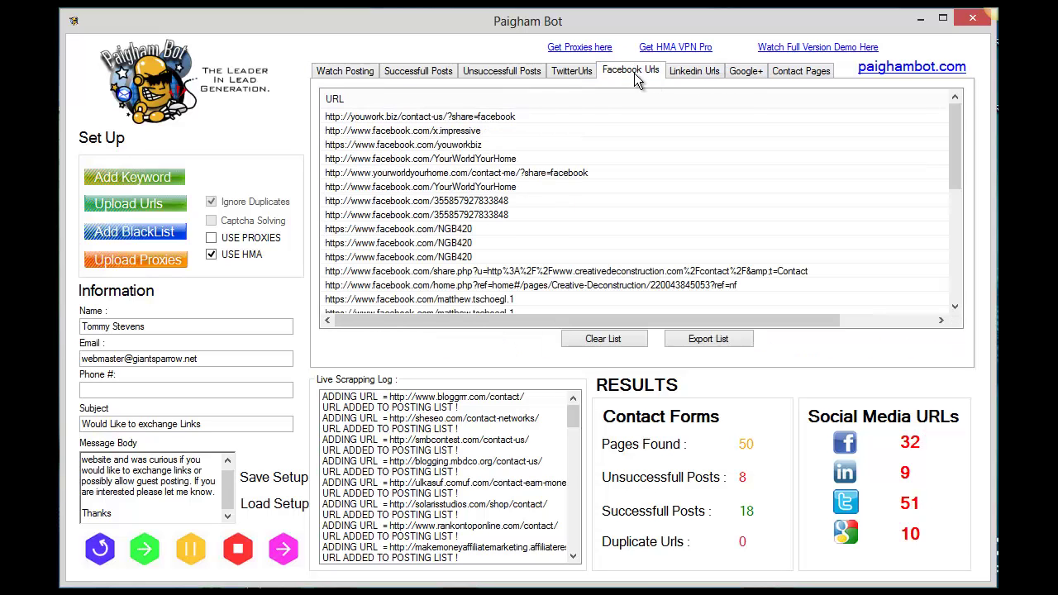
pyautogui.click(558, 75)
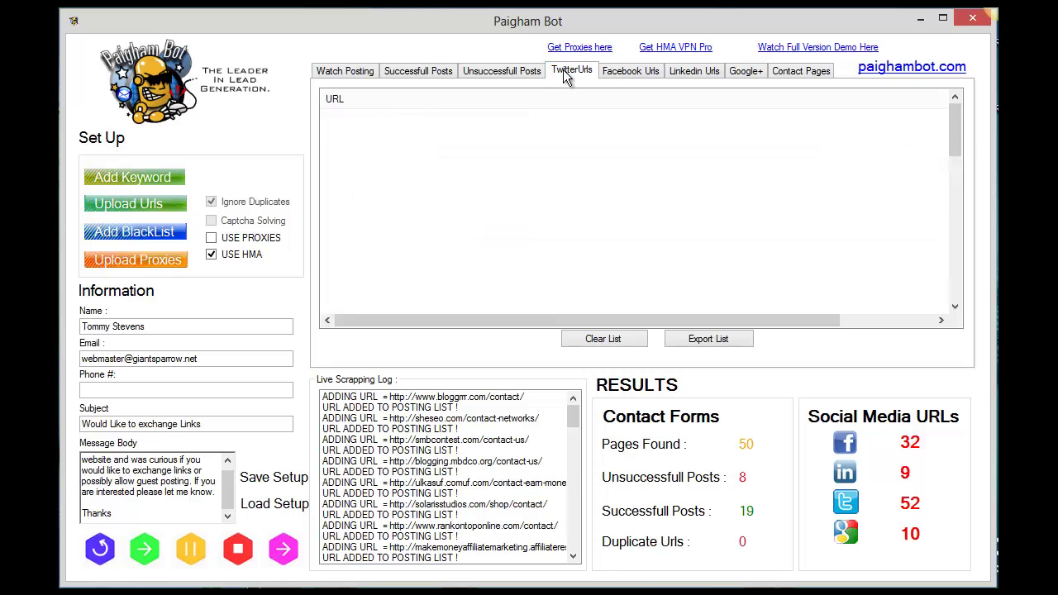
pyautogui.click(475, 74)
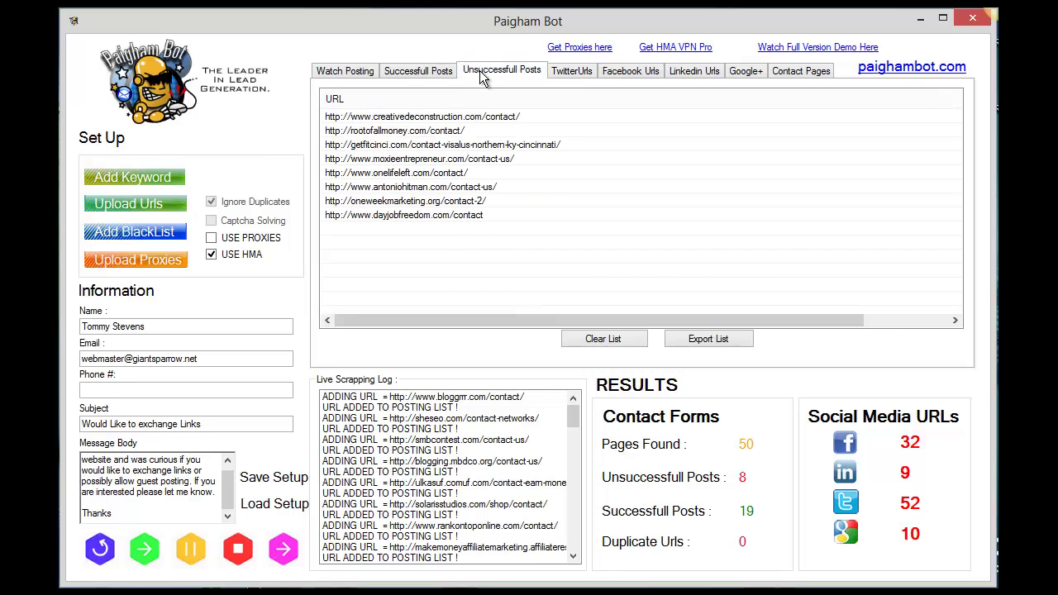
pyautogui.click(400, 73)
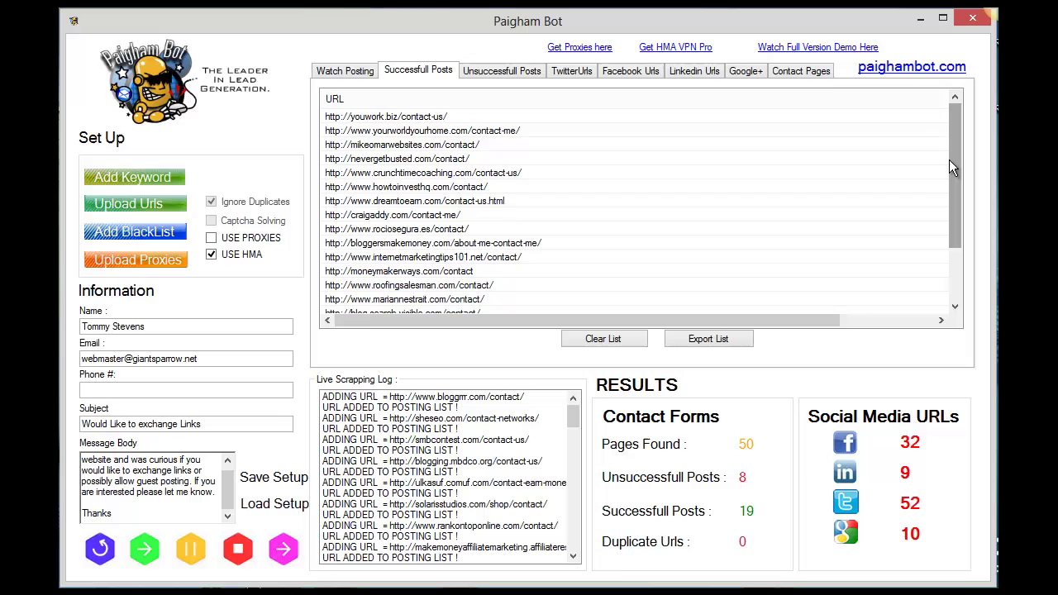
# Step: Try exporting the successful posts list, which is blocked as full-version only
pyautogui.moveTo(949, 159); pyautogui.dragTo(940, 129)
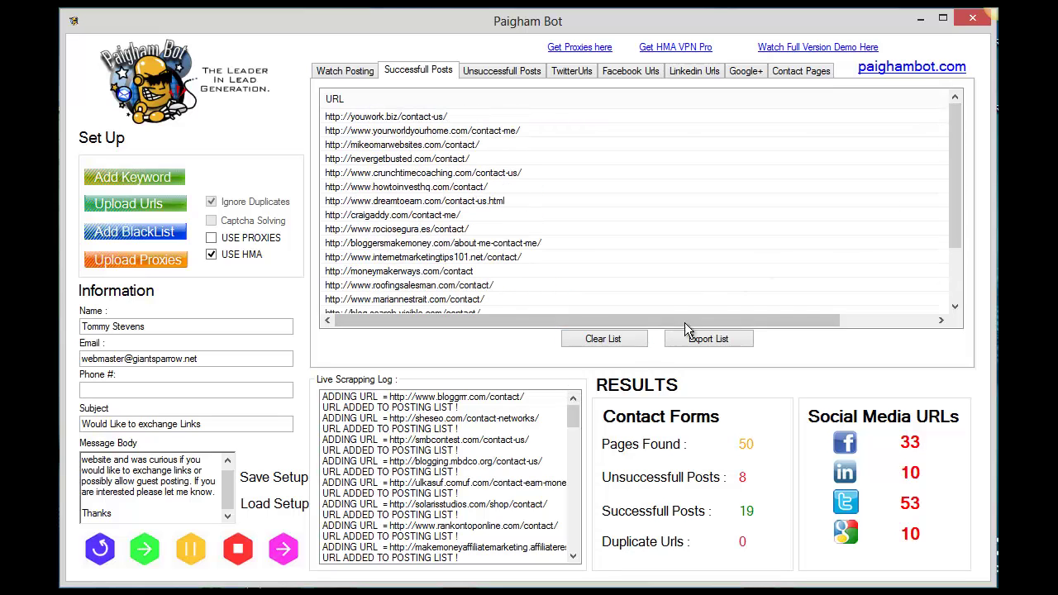
pyautogui.click(713, 342)
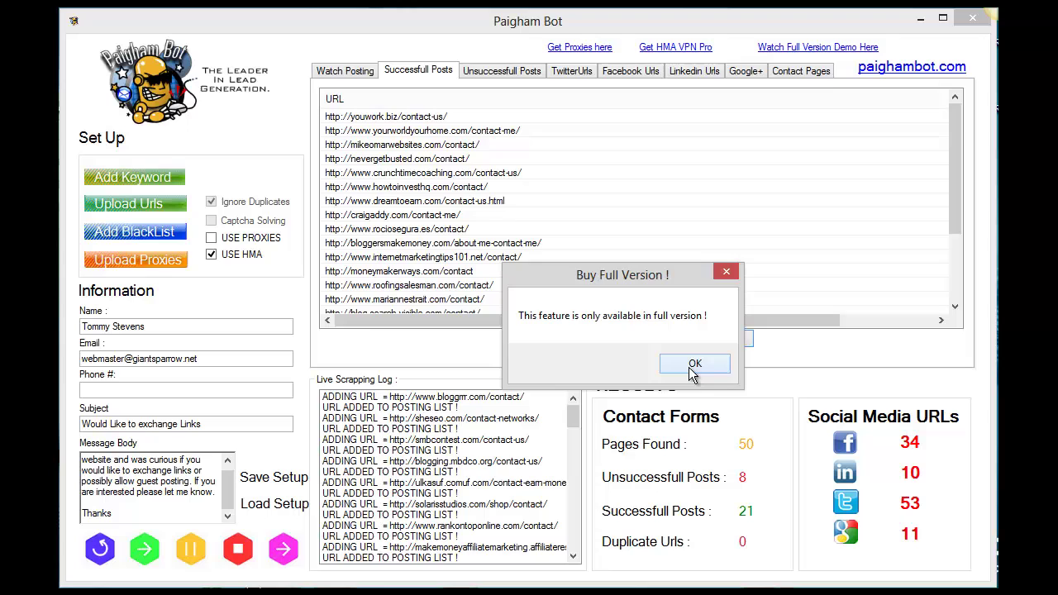
pyautogui.click(693, 368)
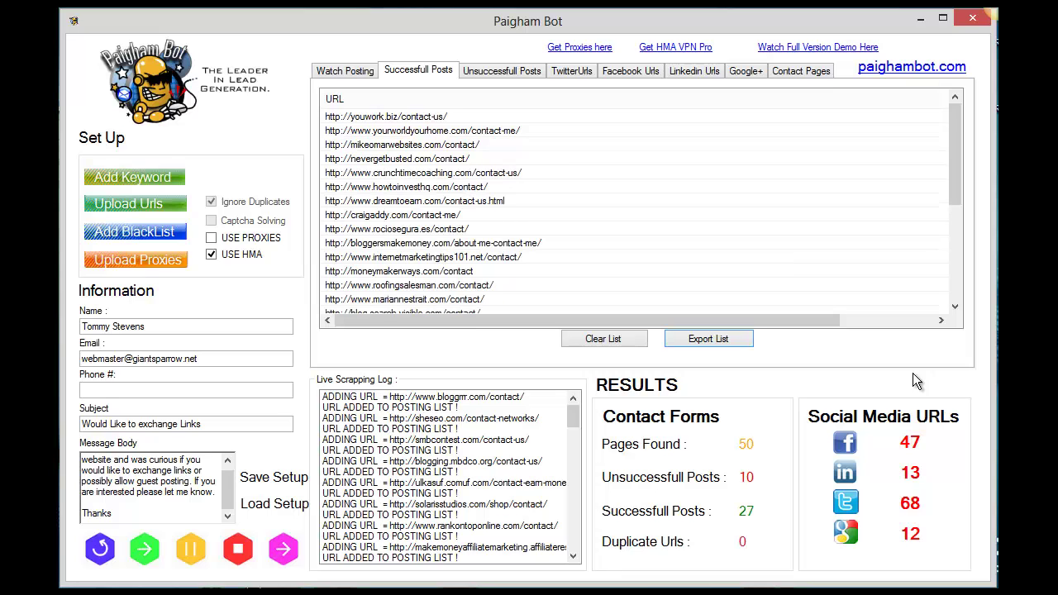
# Step: Cycle through all results tabs and the live log, ending on the LinkedIn URLs list
pyautogui.click(751, 69)
pyautogui.click(701, 72)
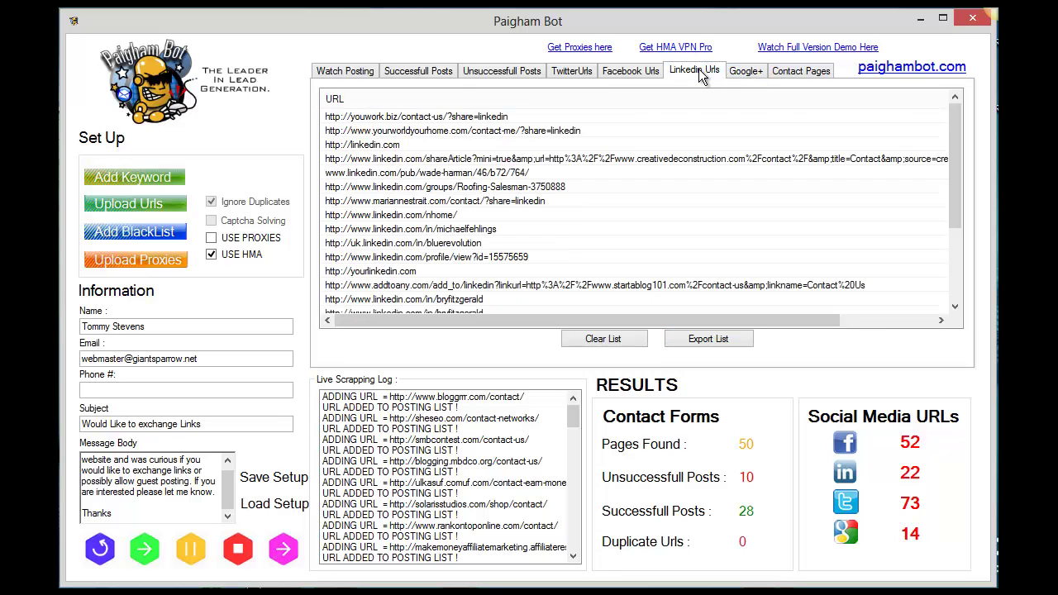
pyautogui.click(640, 73)
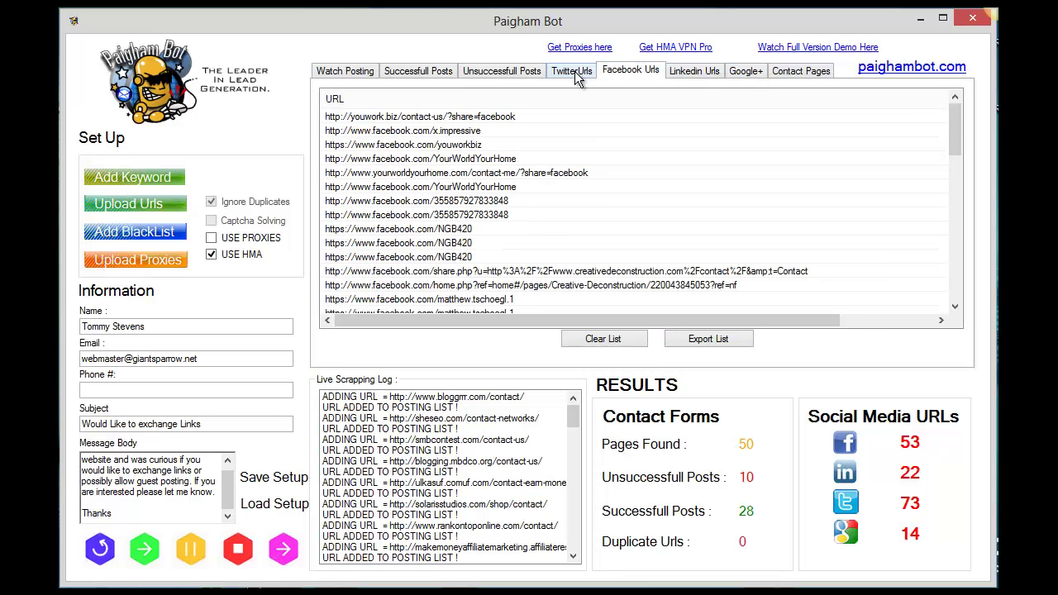
pyautogui.click(574, 72)
pyautogui.click(498, 72)
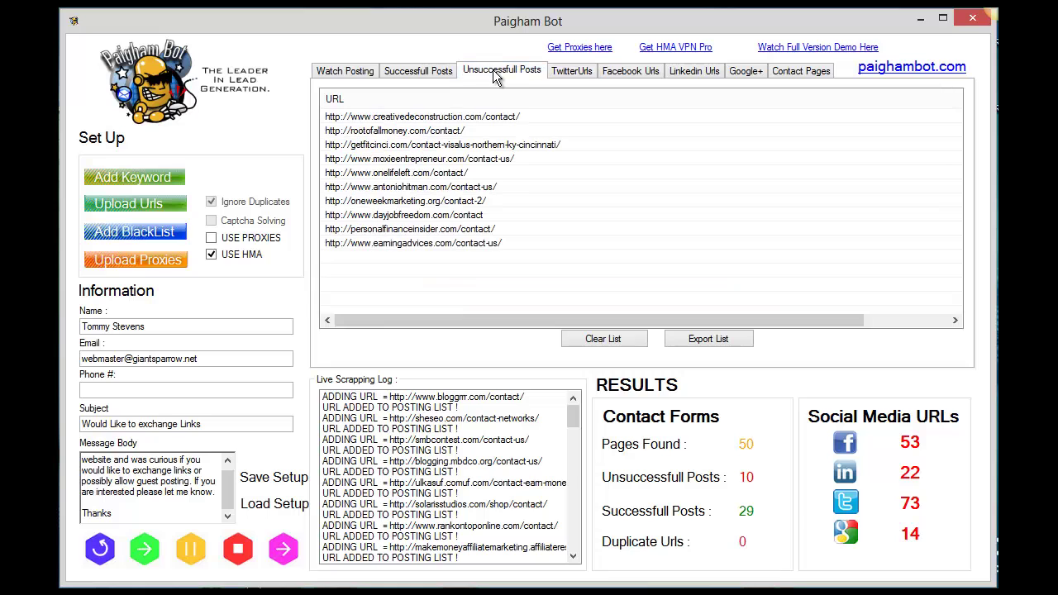
pyautogui.click(421, 71)
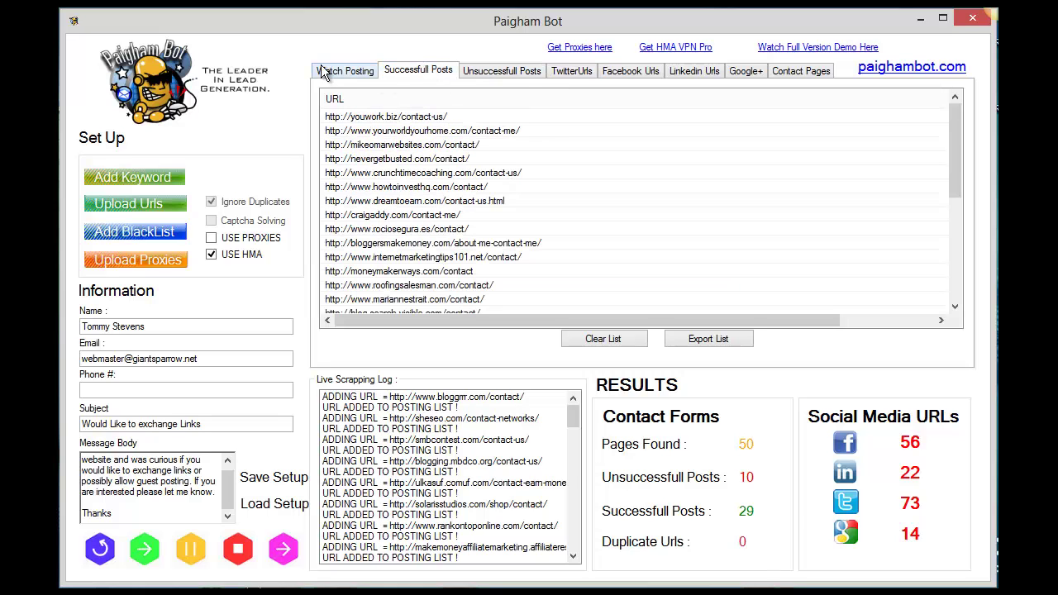
pyautogui.click(344, 72)
pyautogui.click(412, 72)
pyautogui.click(499, 73)
pyautogui.click(571, 72)
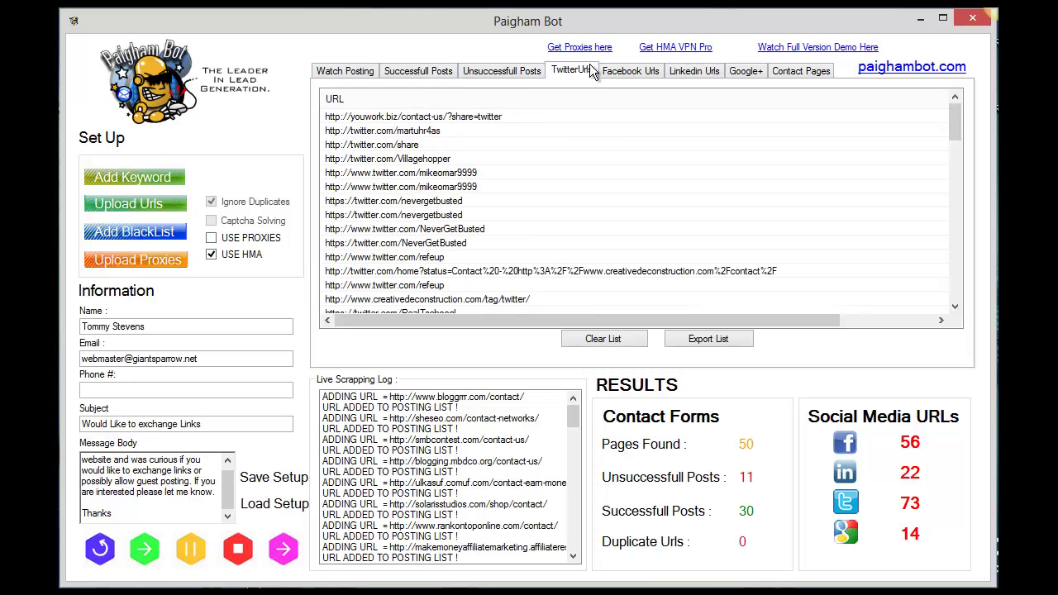
pyautogui.click(638, 72)
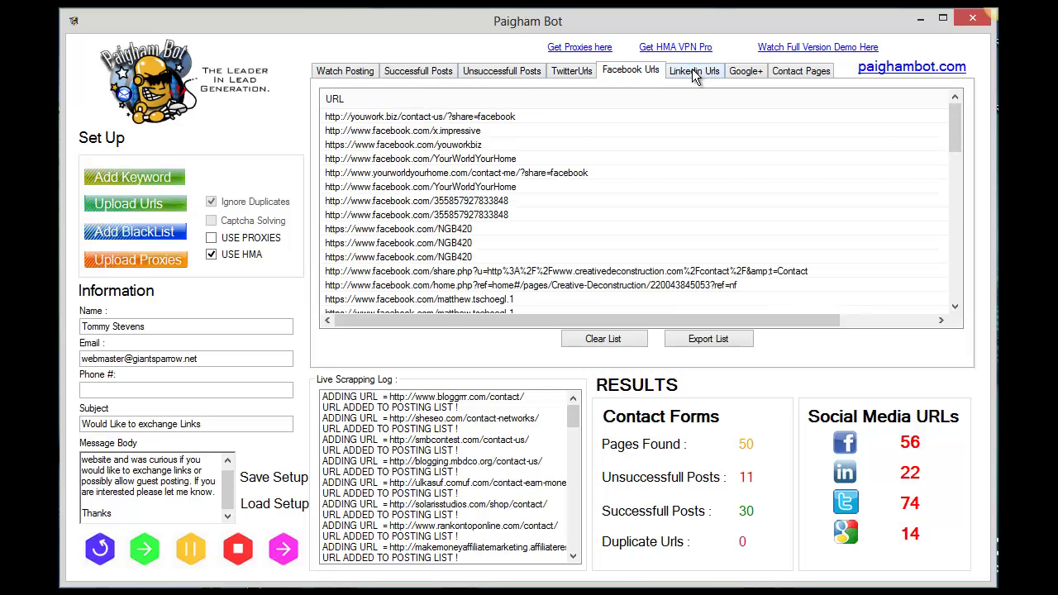
pyautogui.click(694, 73)
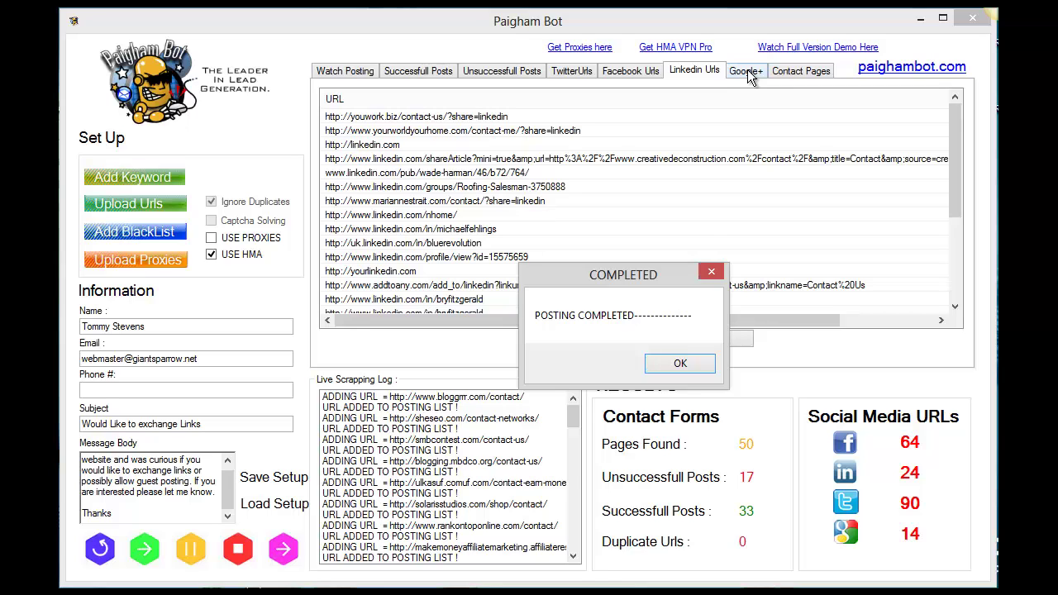
# Step: Dismiss the COMPLETED notice to view the final 33 successful and 17 unsuccessful posts
pyautogui.click(680, 365)
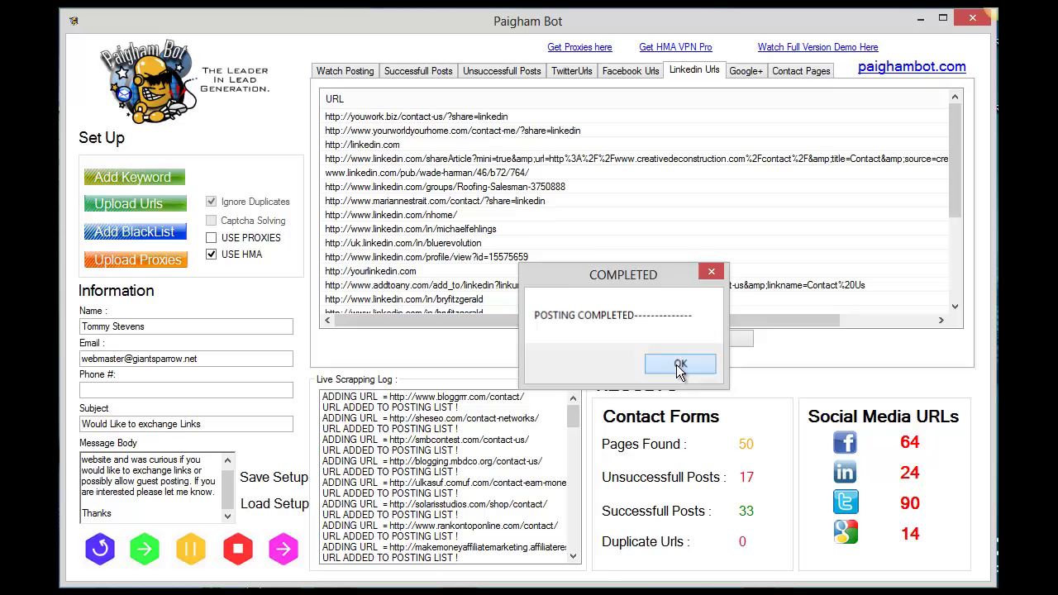